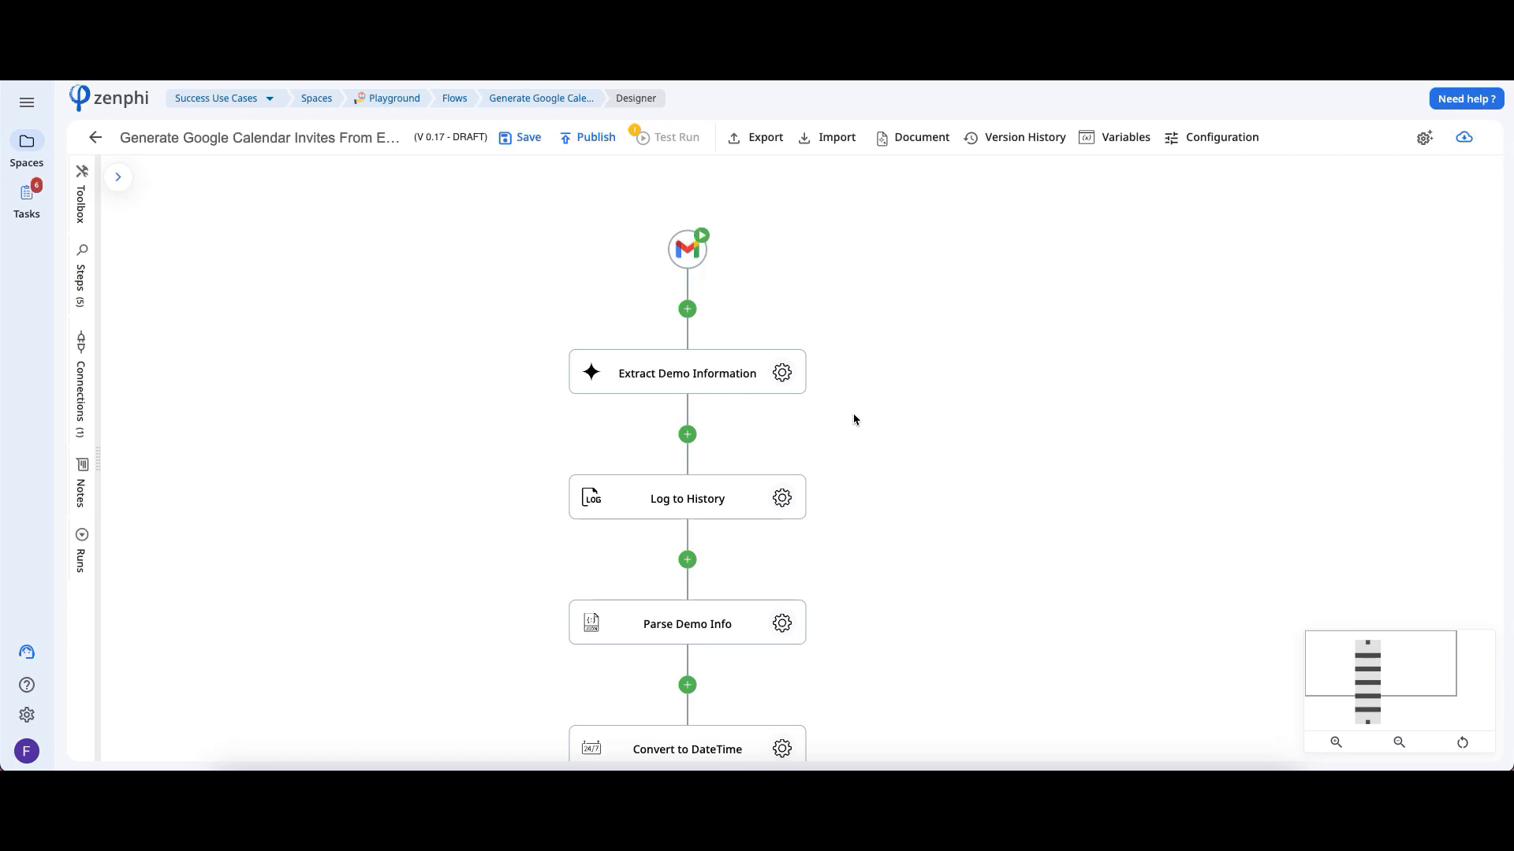
Examine the Gmail trigger's connection settings and the options for creating a new Gmail connection, without authorizing one
click(686, 251)
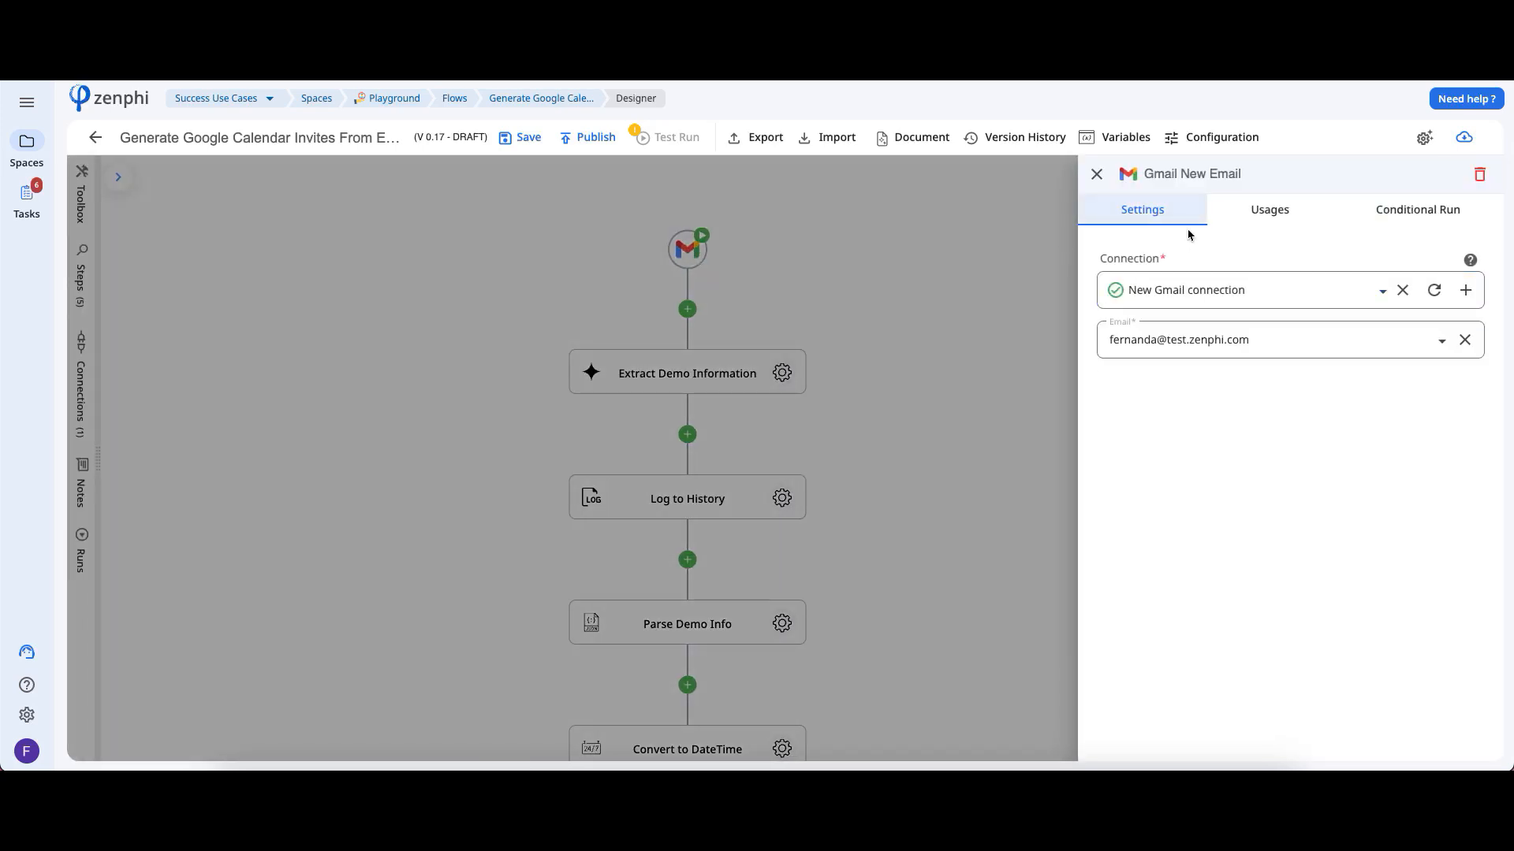
click(1474, 300)
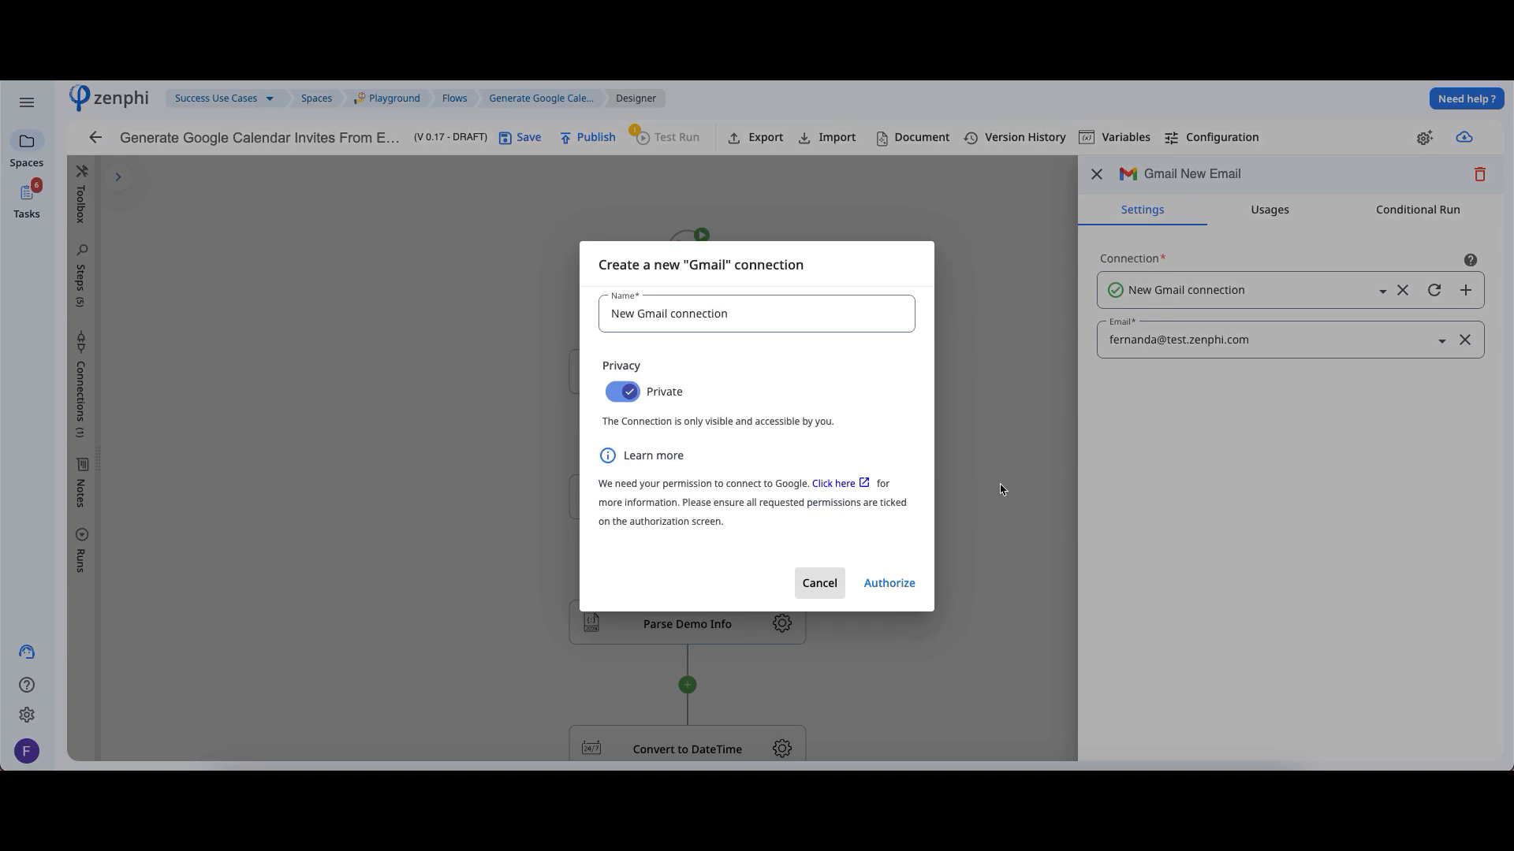
click(818, 583)
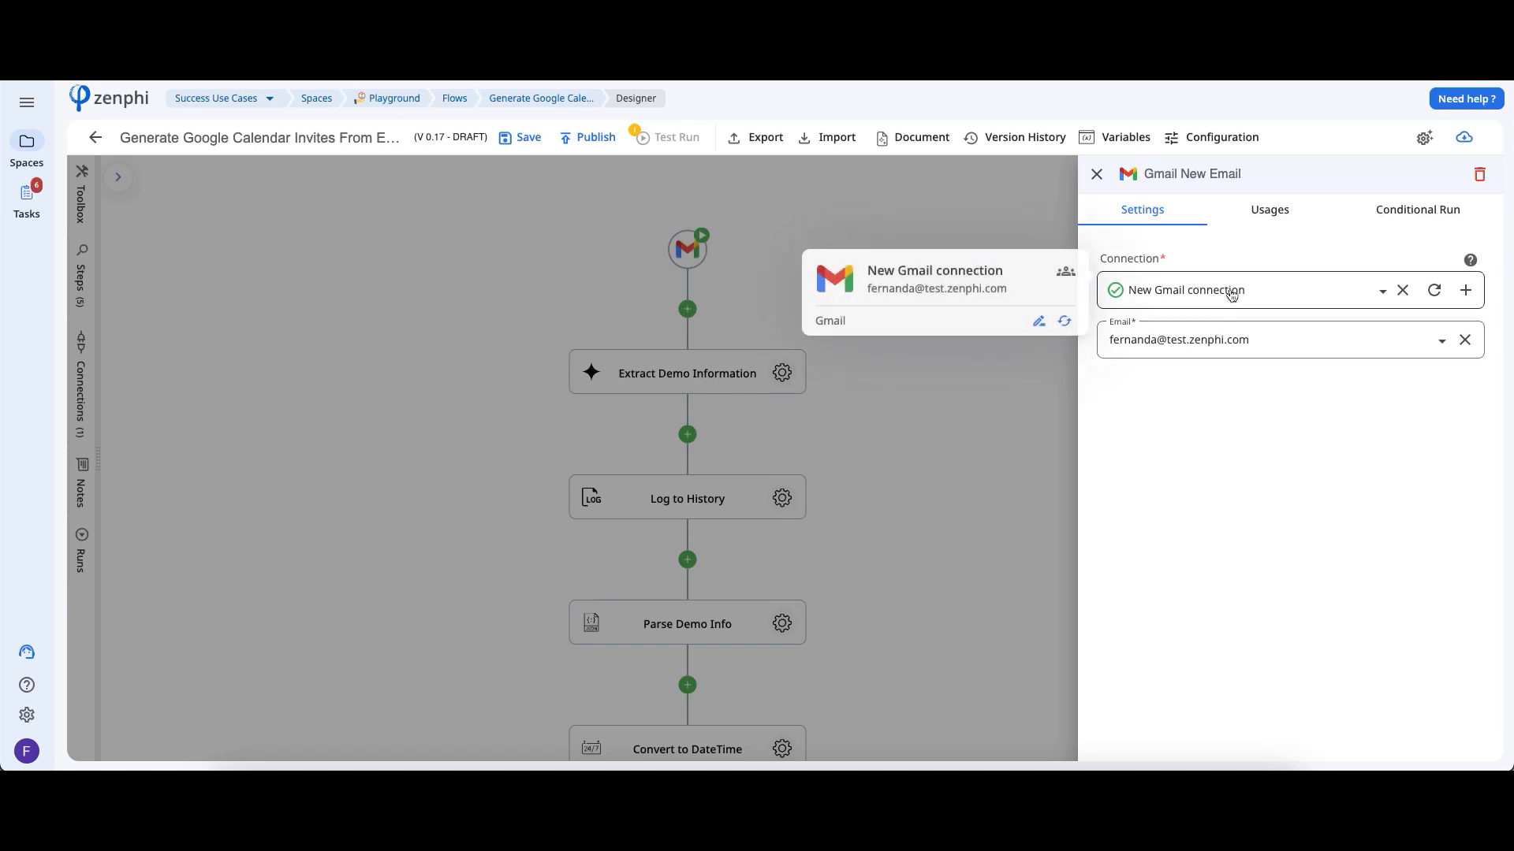
Enable conditional run on the Gmail trigger and browse the email tokens offered for its condition
click(1424, 212)
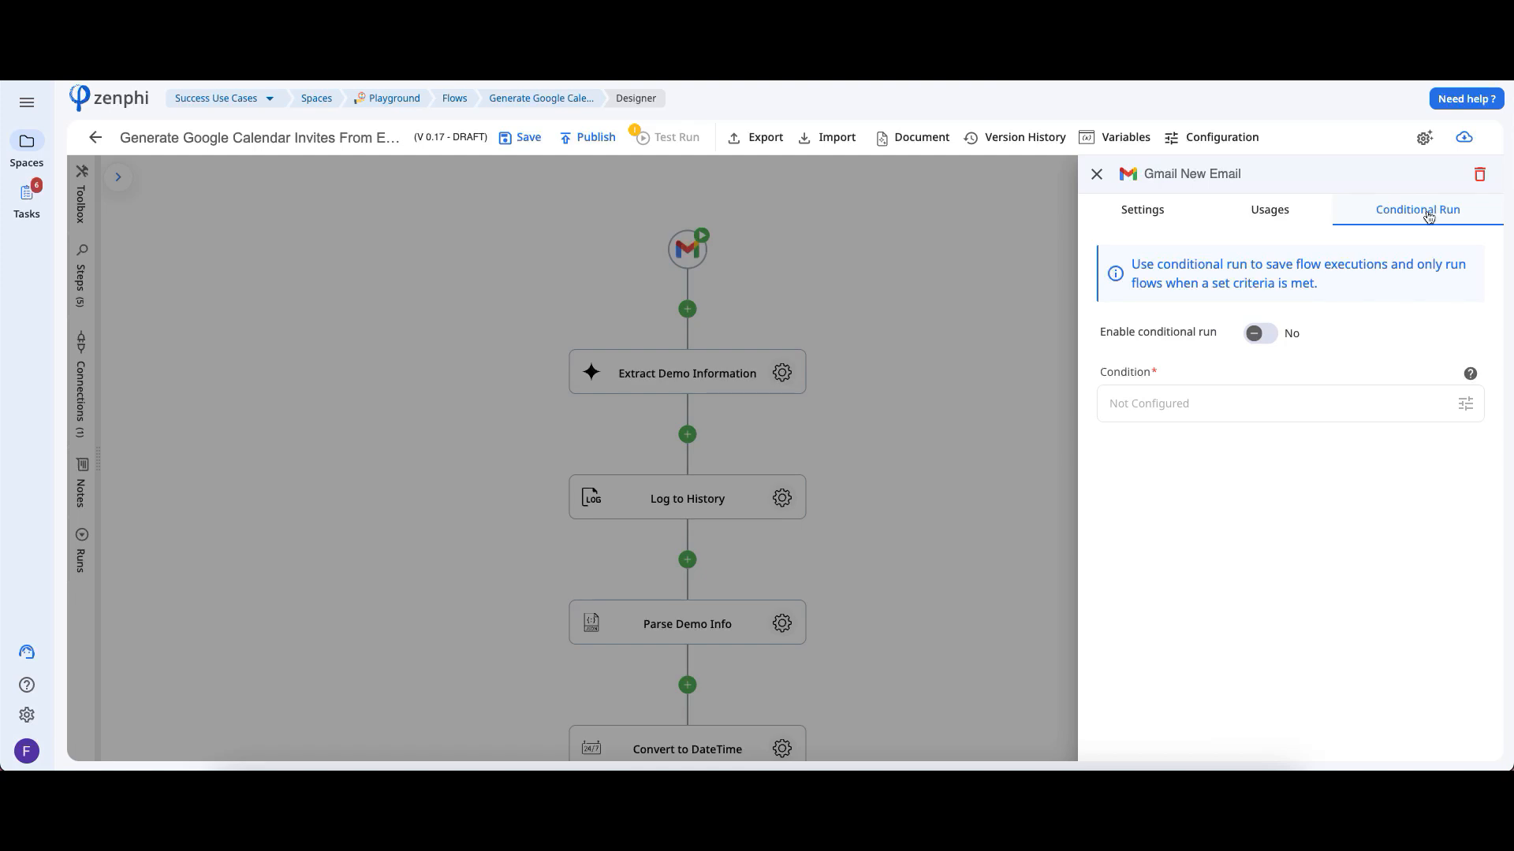
click(1262, 335)
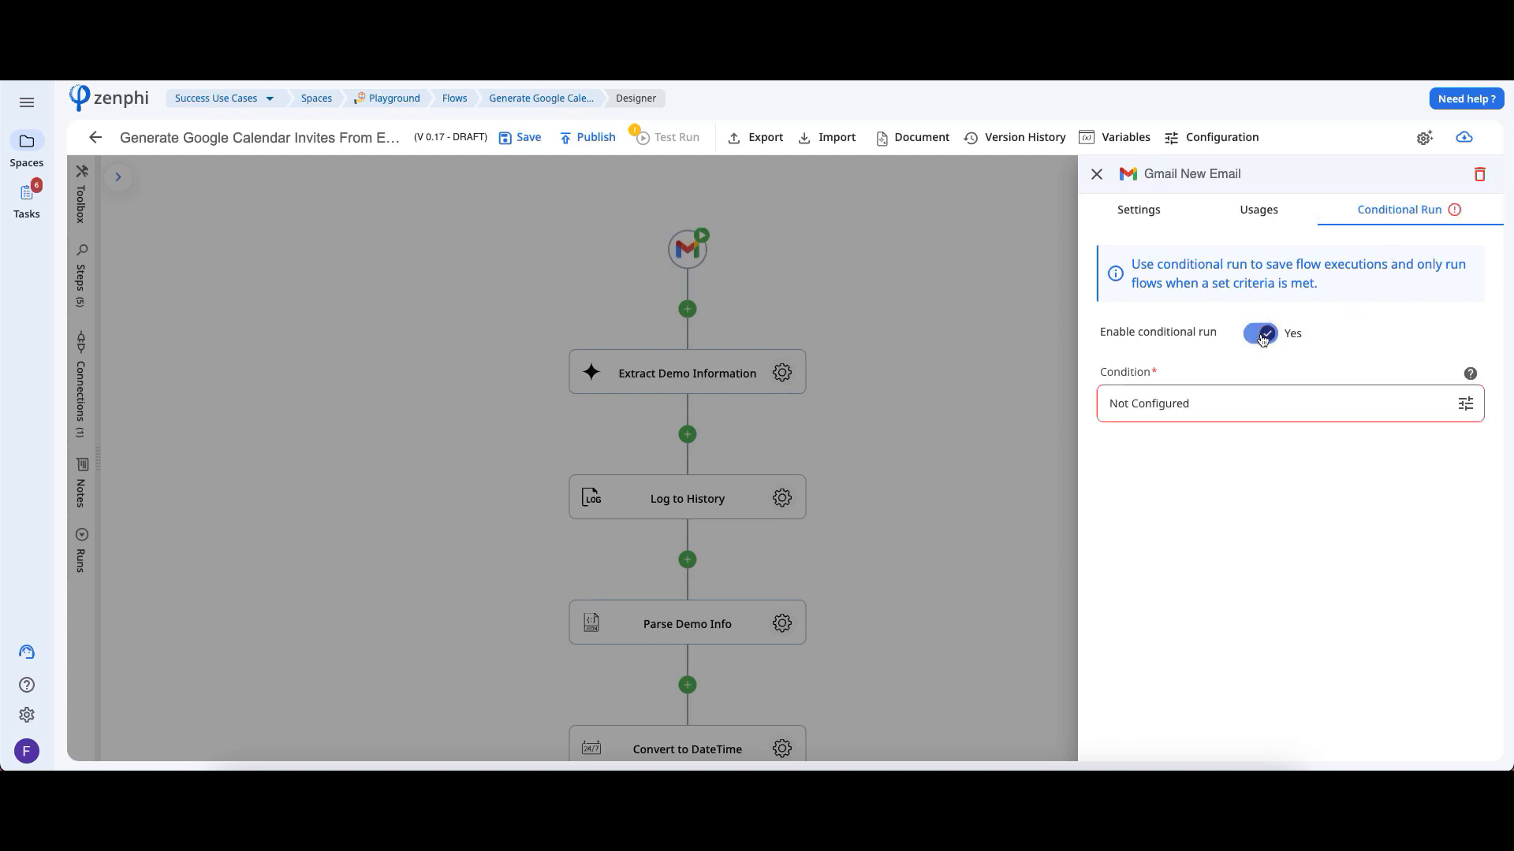
click(1468, 416)
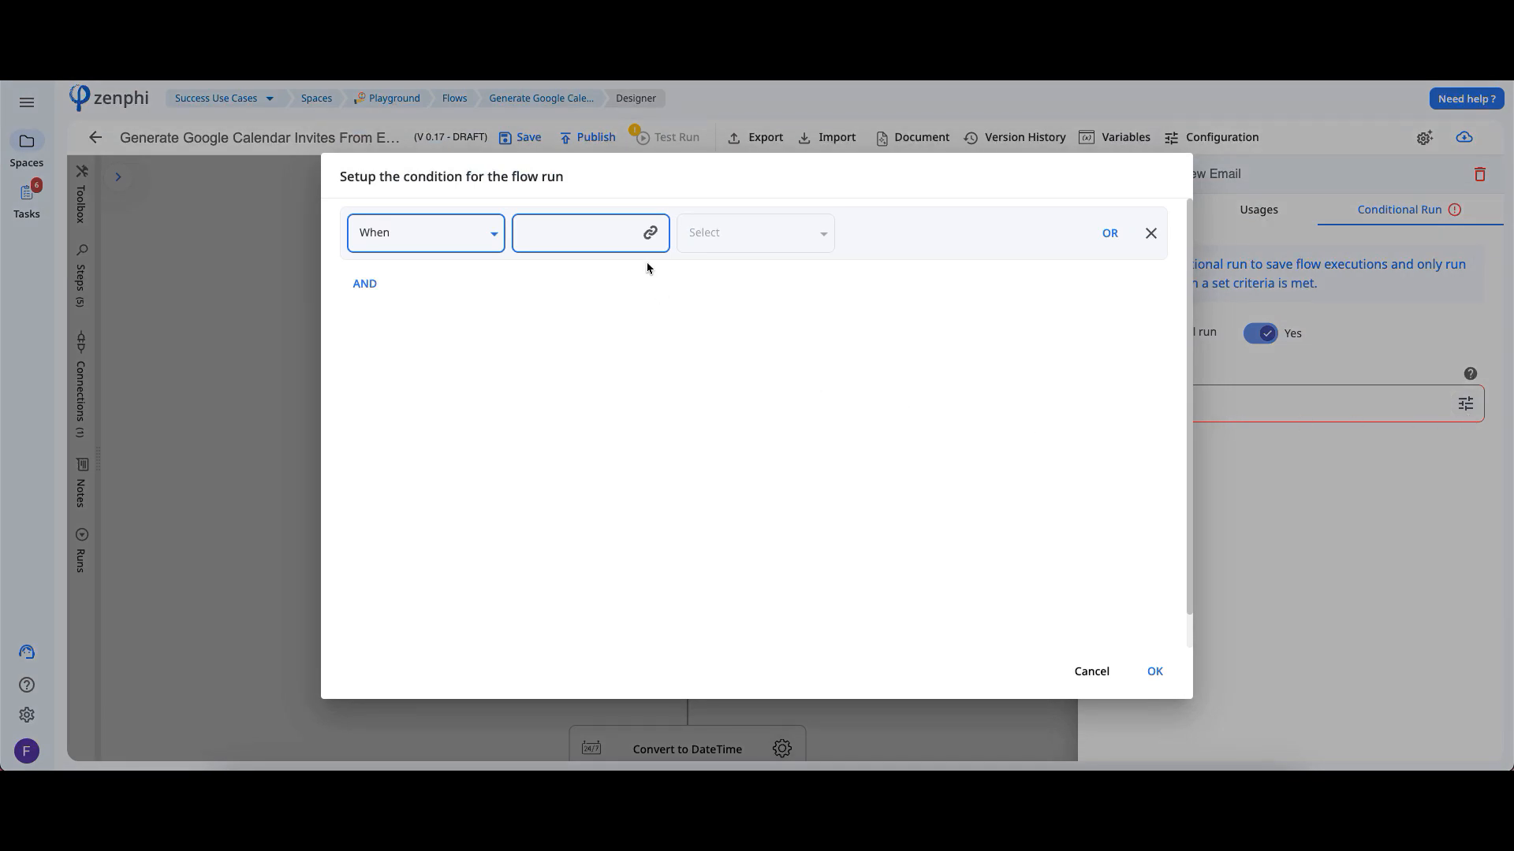
click(646, 236)
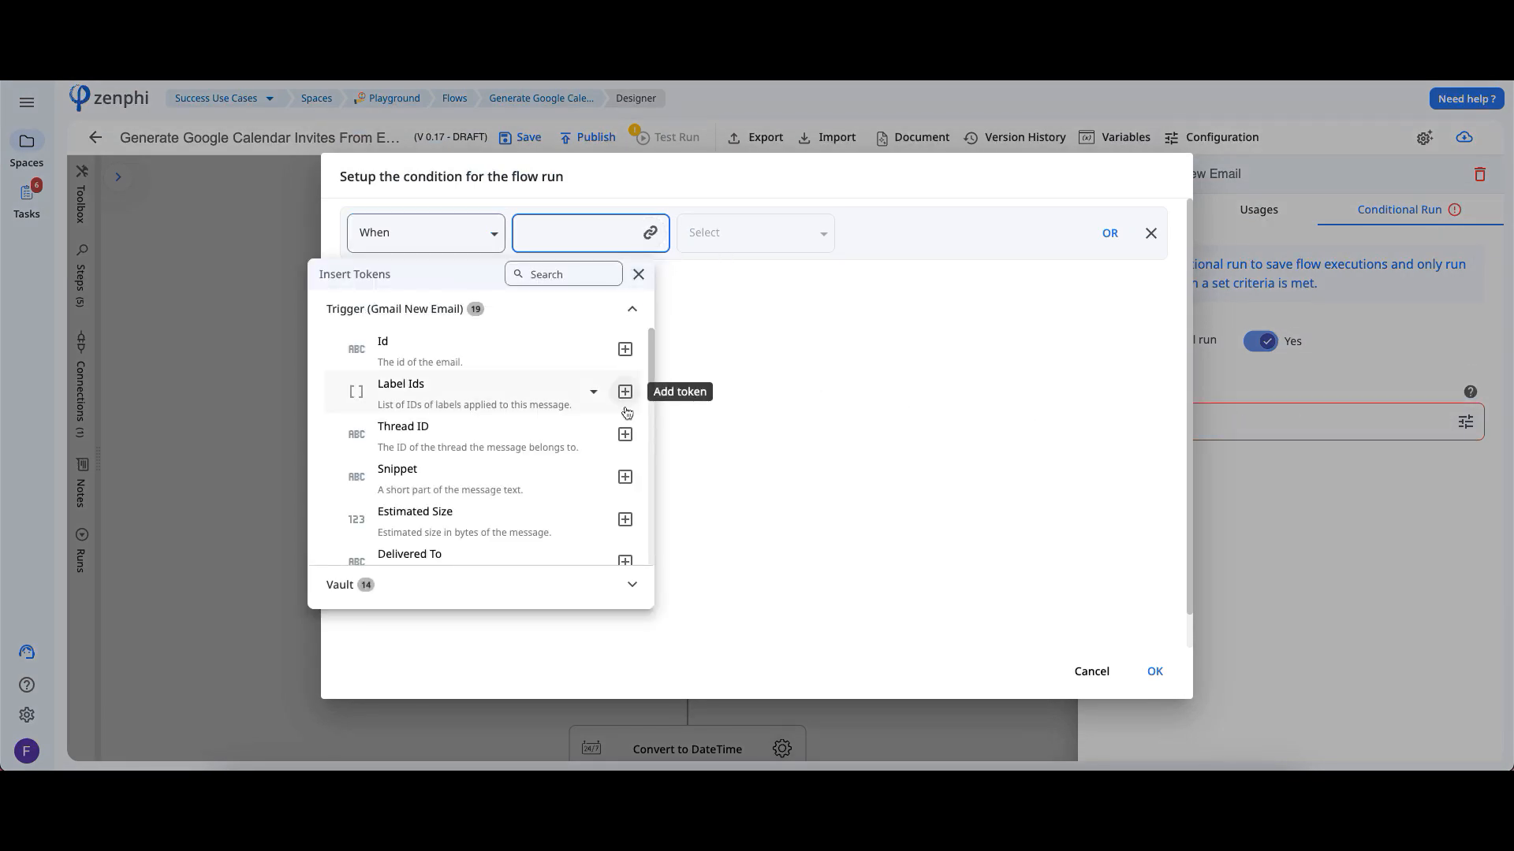
drag(652, 356, 649, 419)
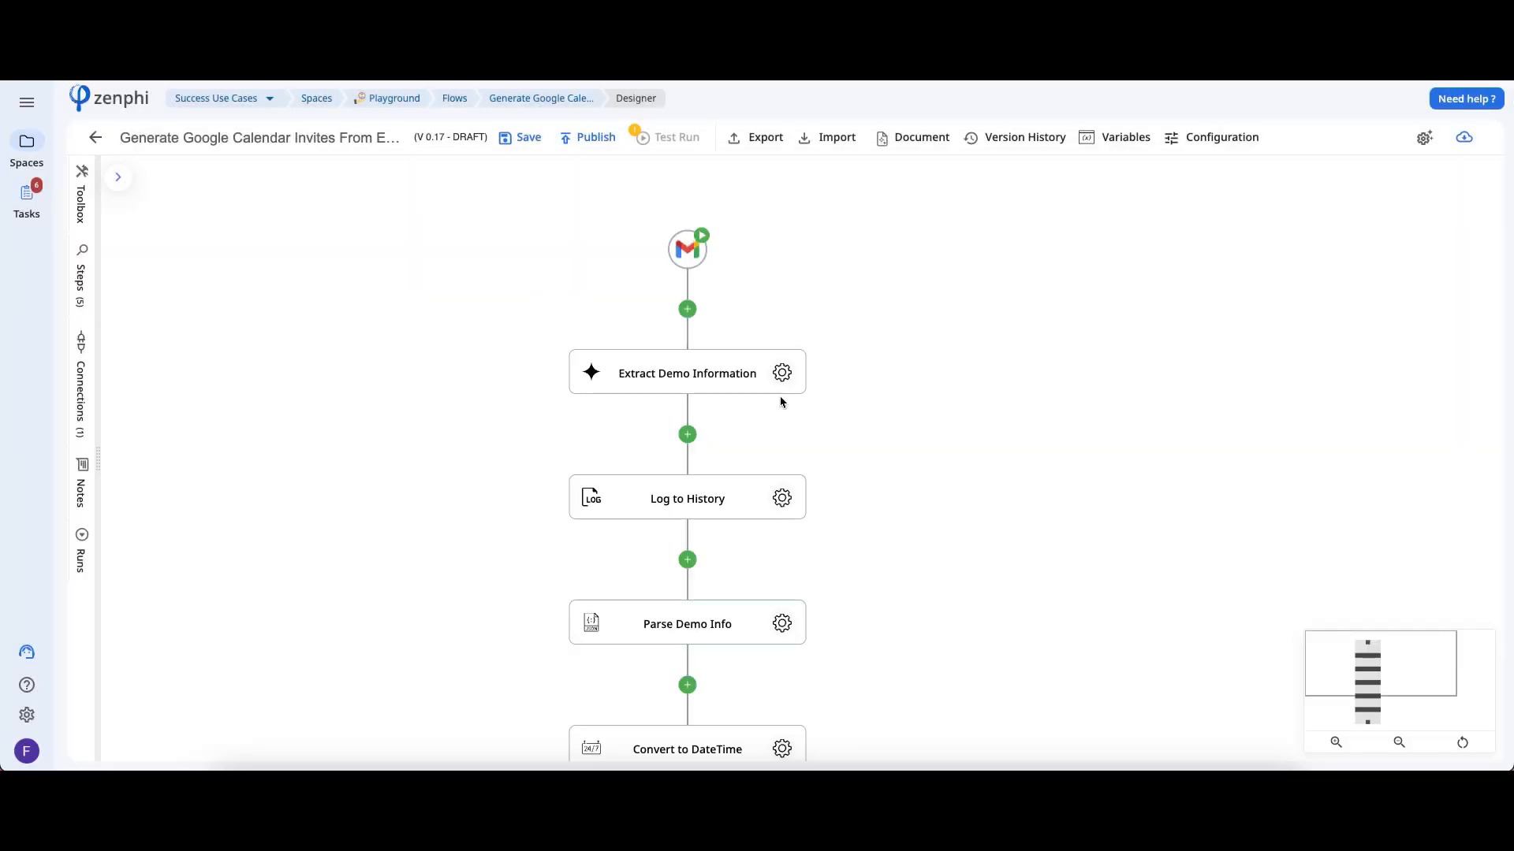
Review the model, system instructions and prompt configured in the Extract Demo Information step
click(781, 373)
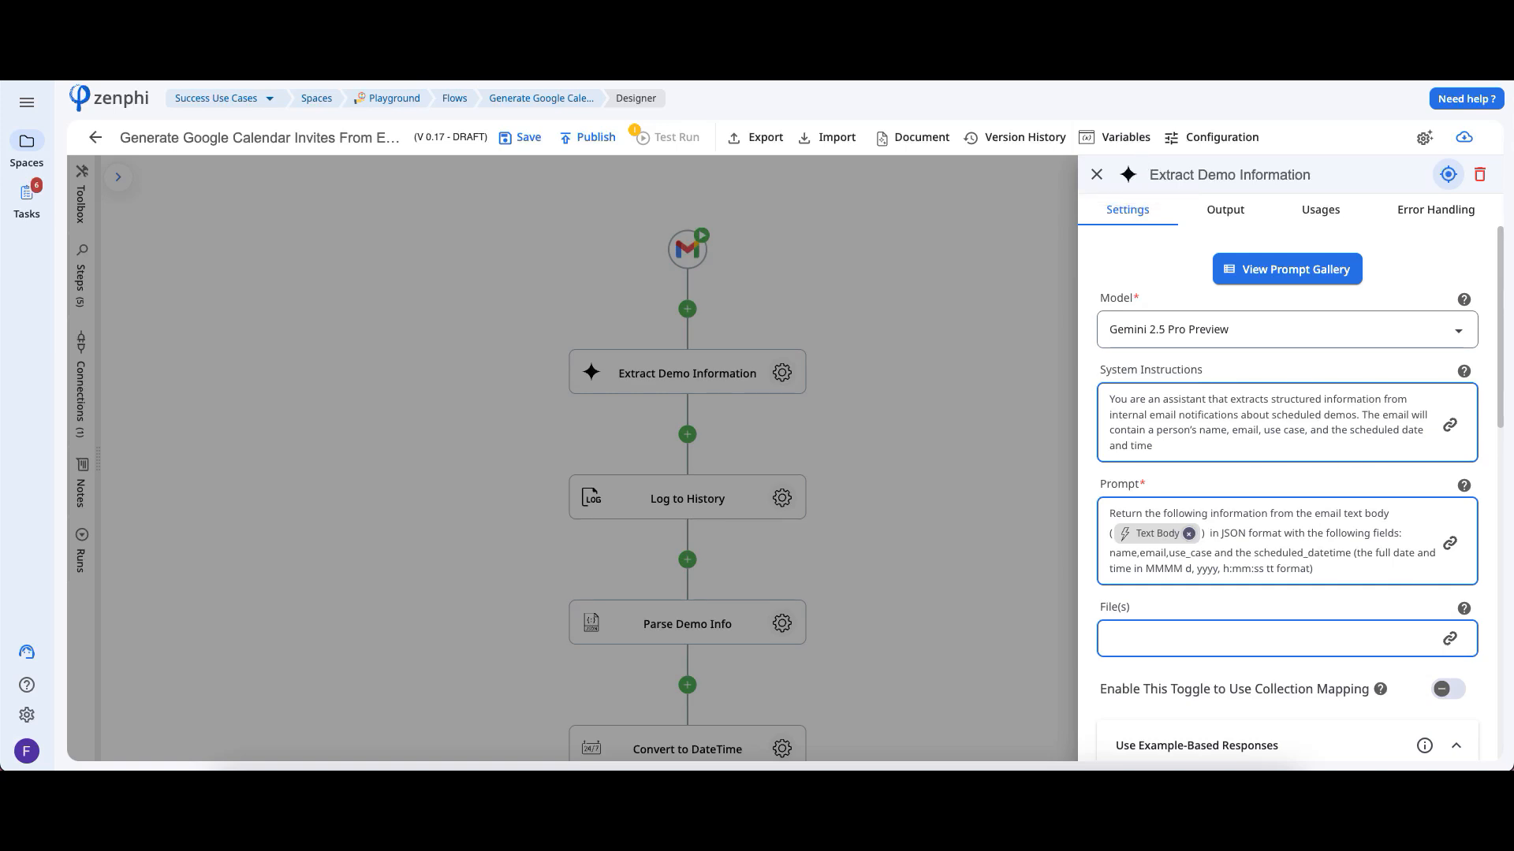
scroll(1493, 350, down, 2)
scroll(1492, 350, down, 4)
click(865, 528)
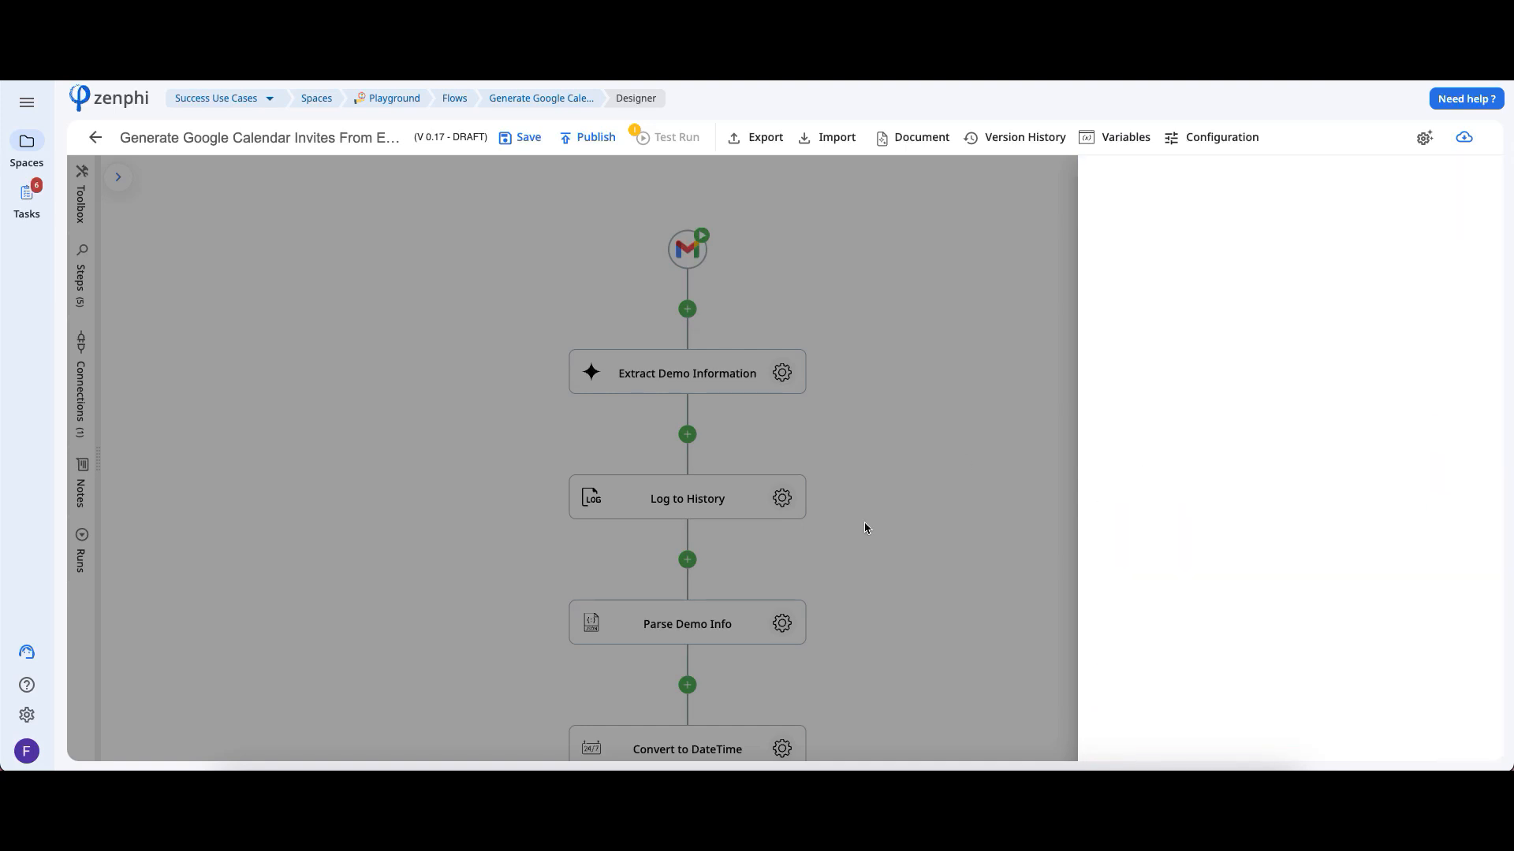
Review the Parse Demo Info step's JSON input, its JSON schema and its output
click(781, 623)
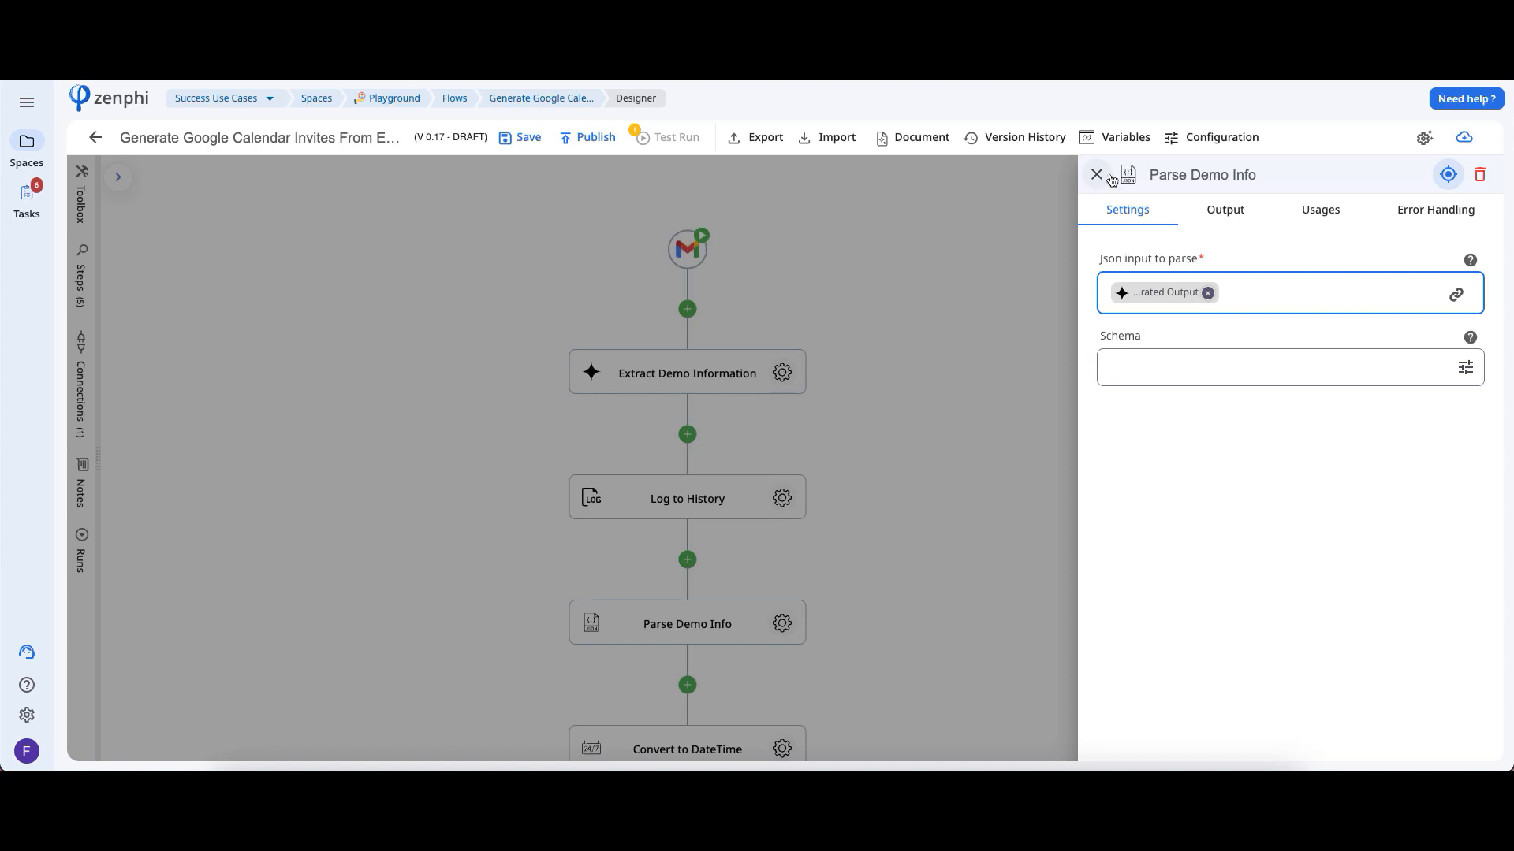
click(1463, 369)
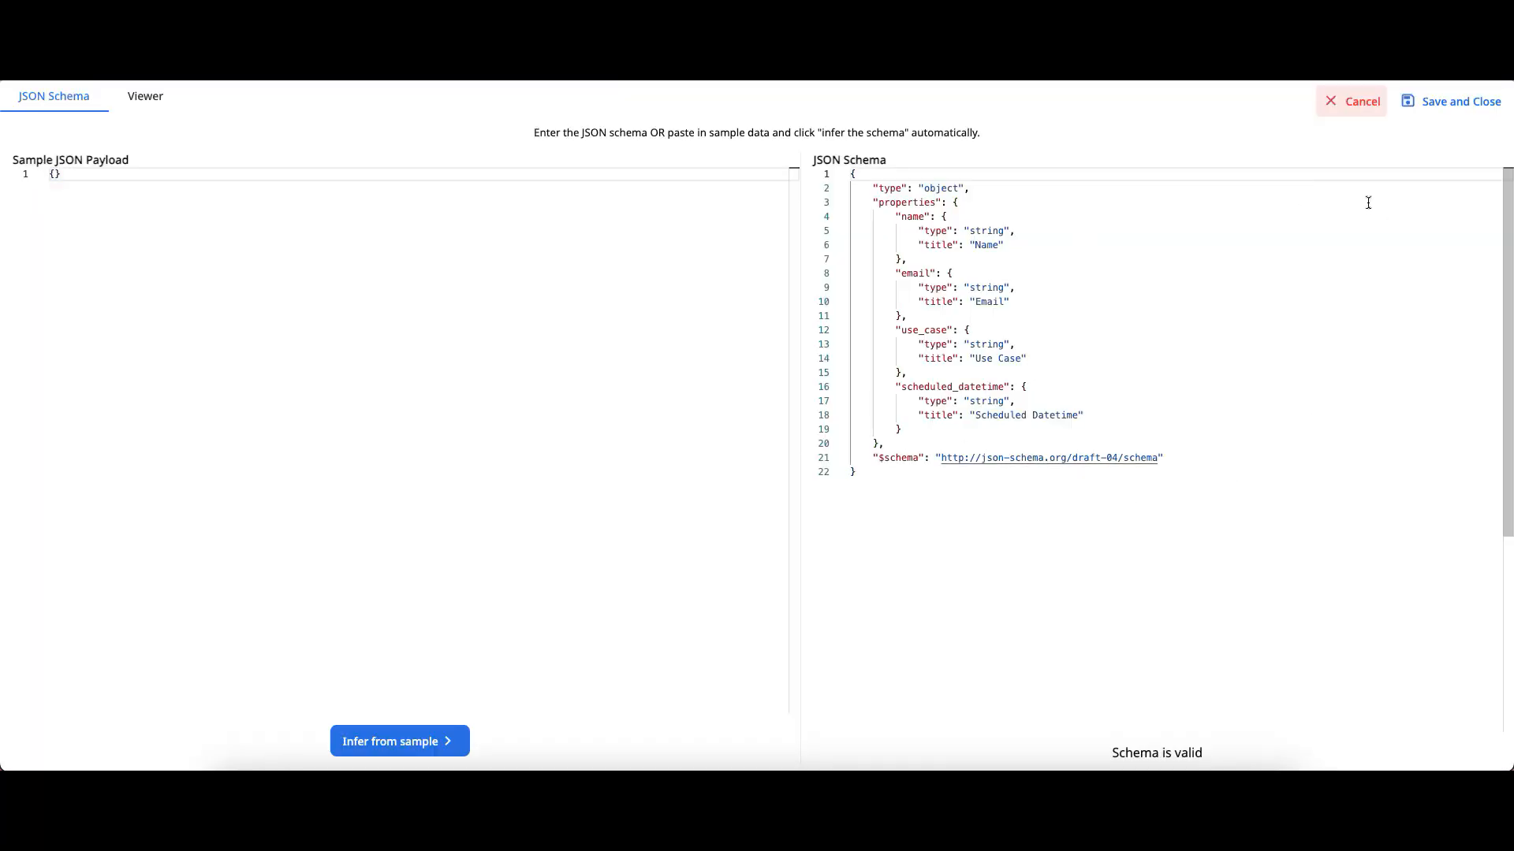
click(1362, 114)
click(1225, 209)
click(1246, 272)
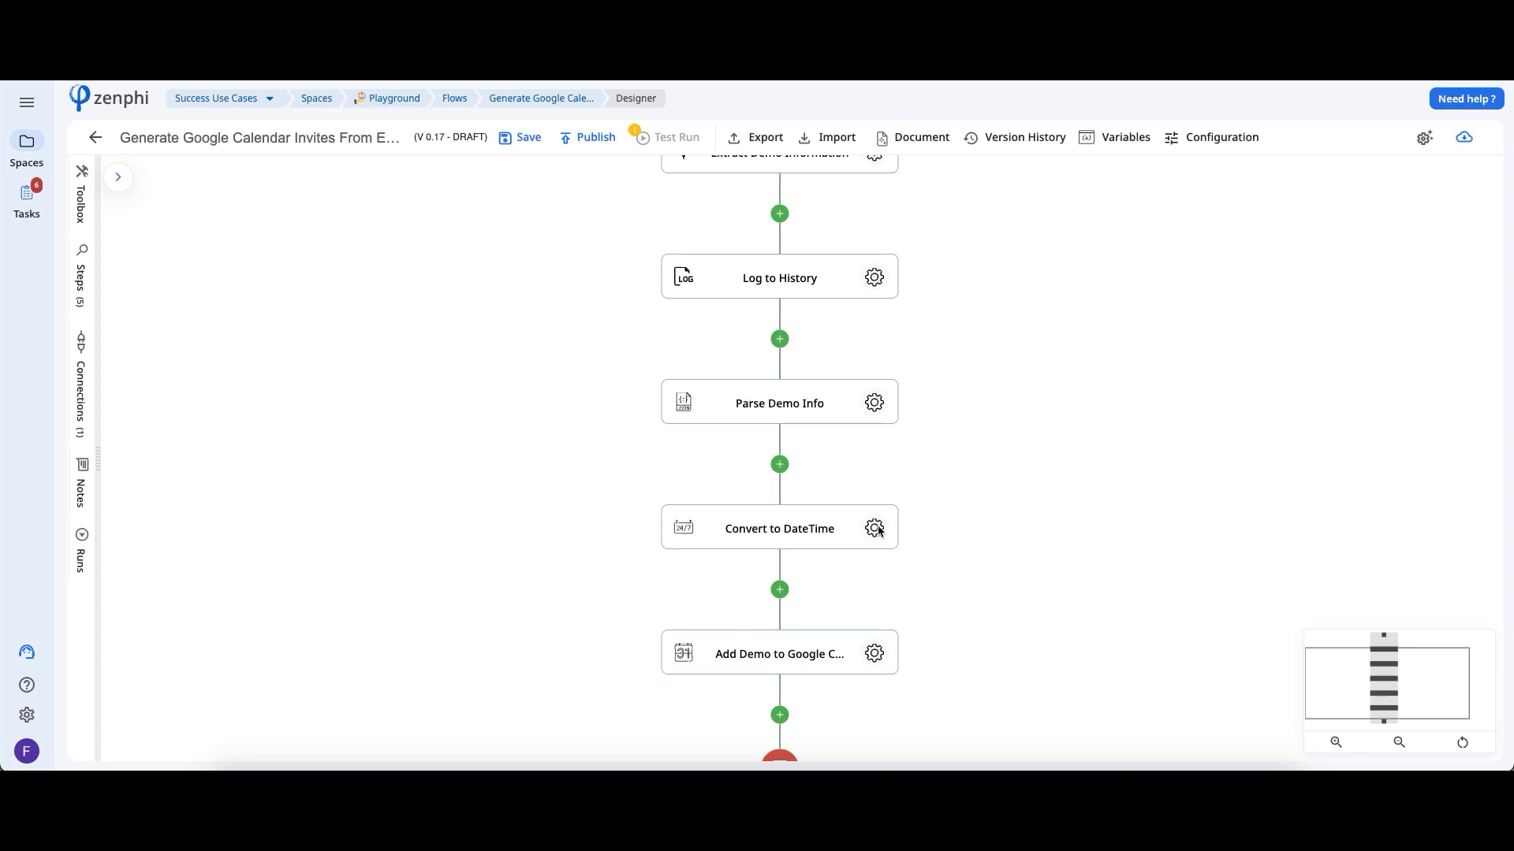
Review the date conversion step's string value, culture and format, including the Parse Demo Info result tokens available for the string value
click(876, 529)
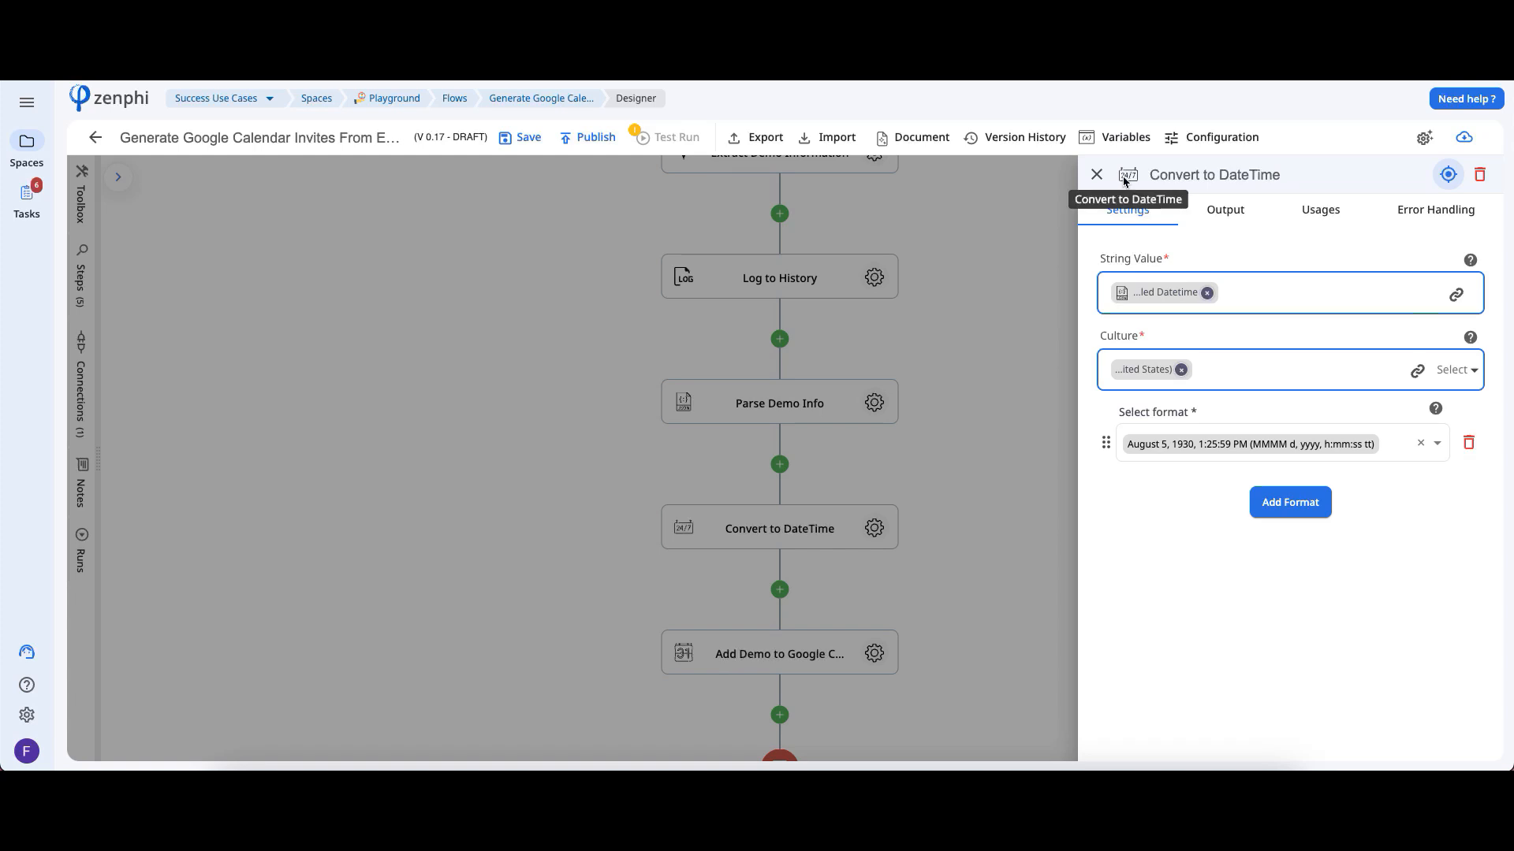
click(1096, 174)
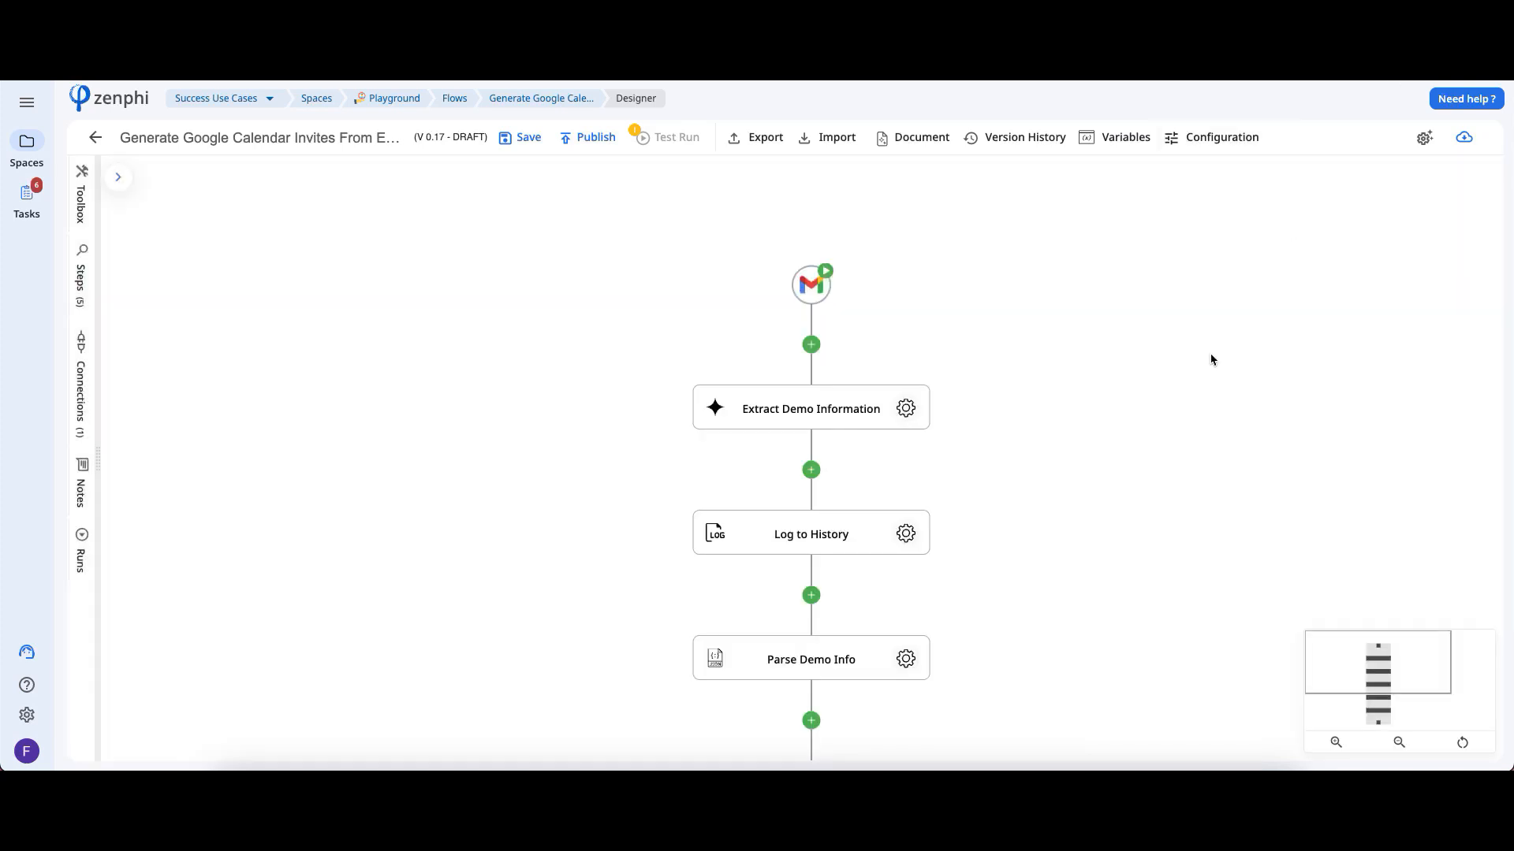
drag(1085, 531, 1067, 311)
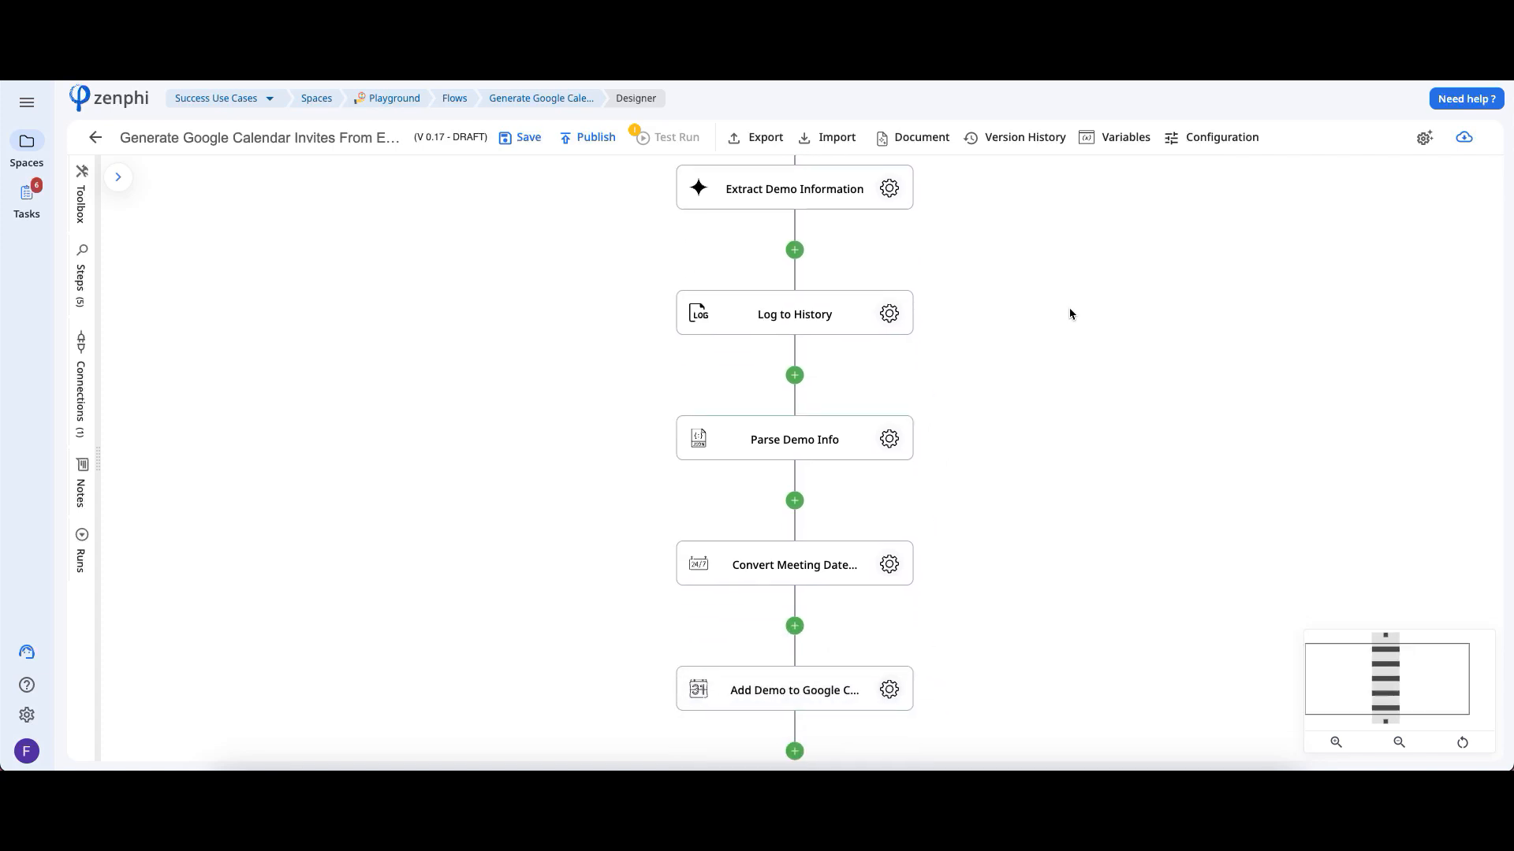
click(892, 566)
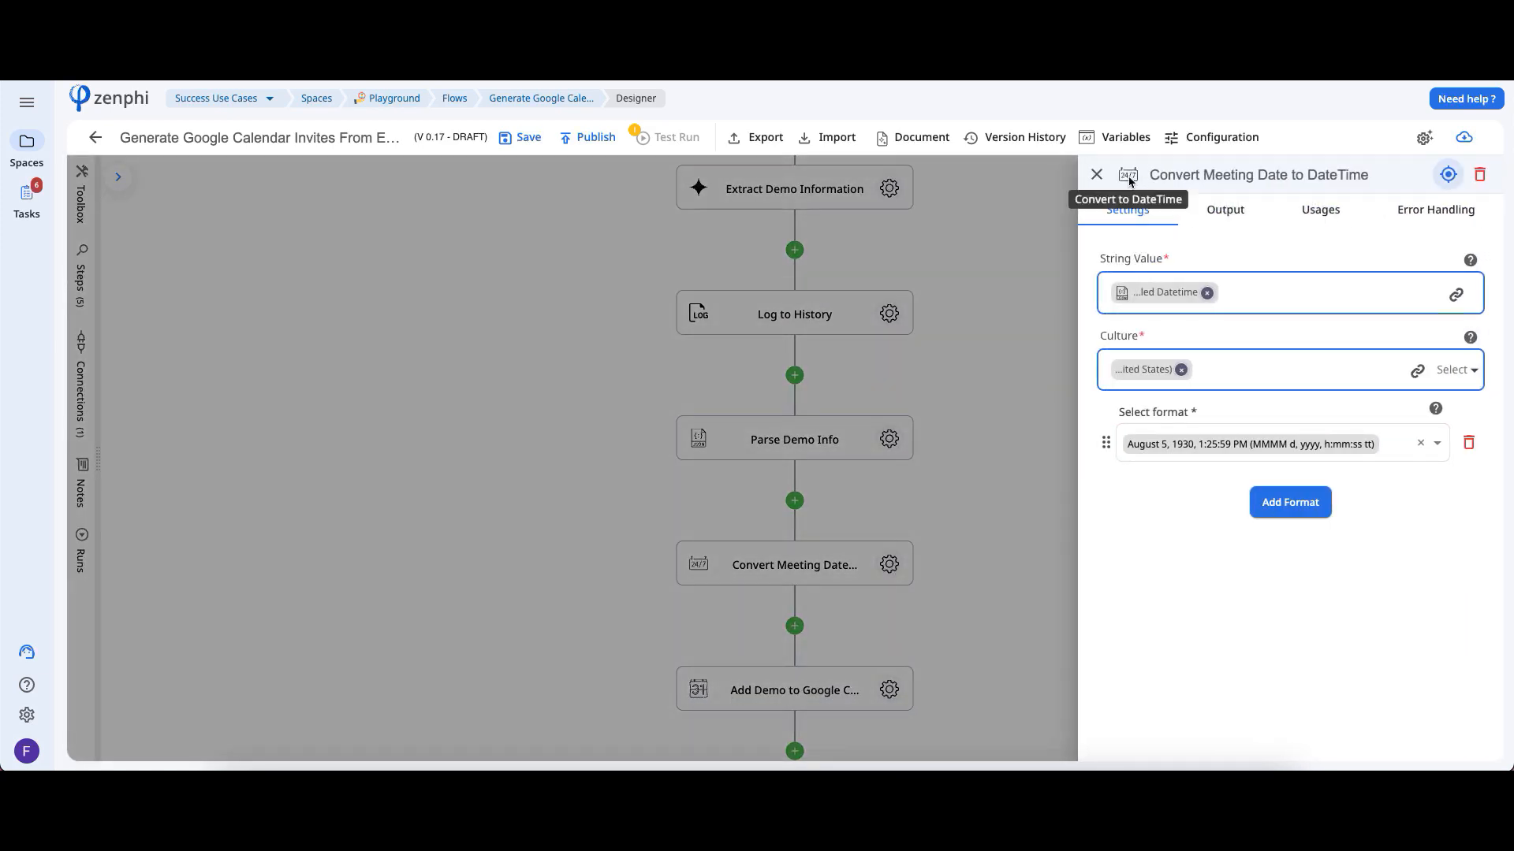
click(1469, 302)
click(879, 268)
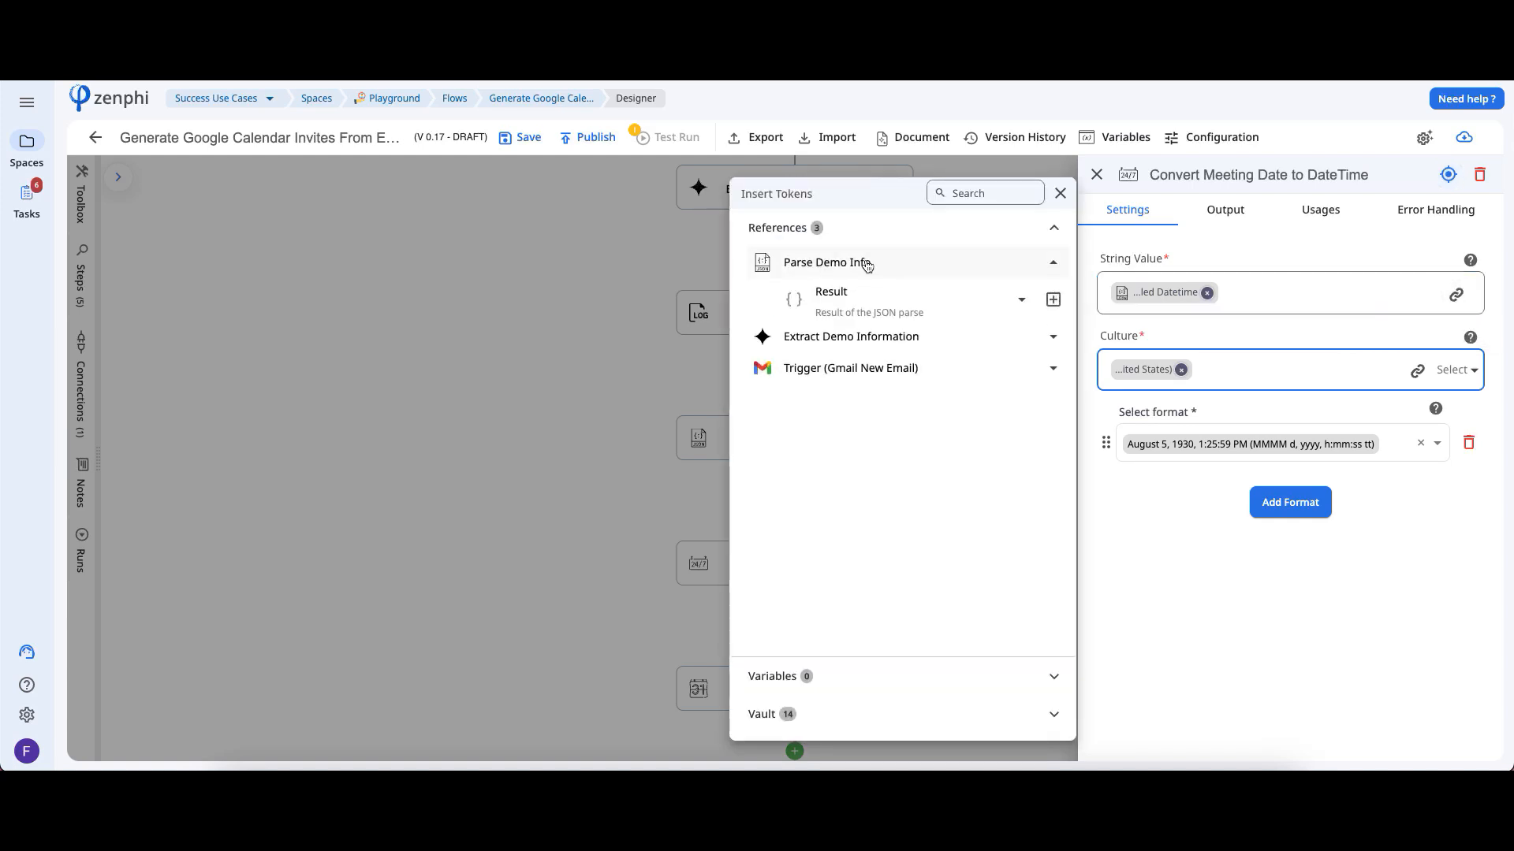
click(889, 303)
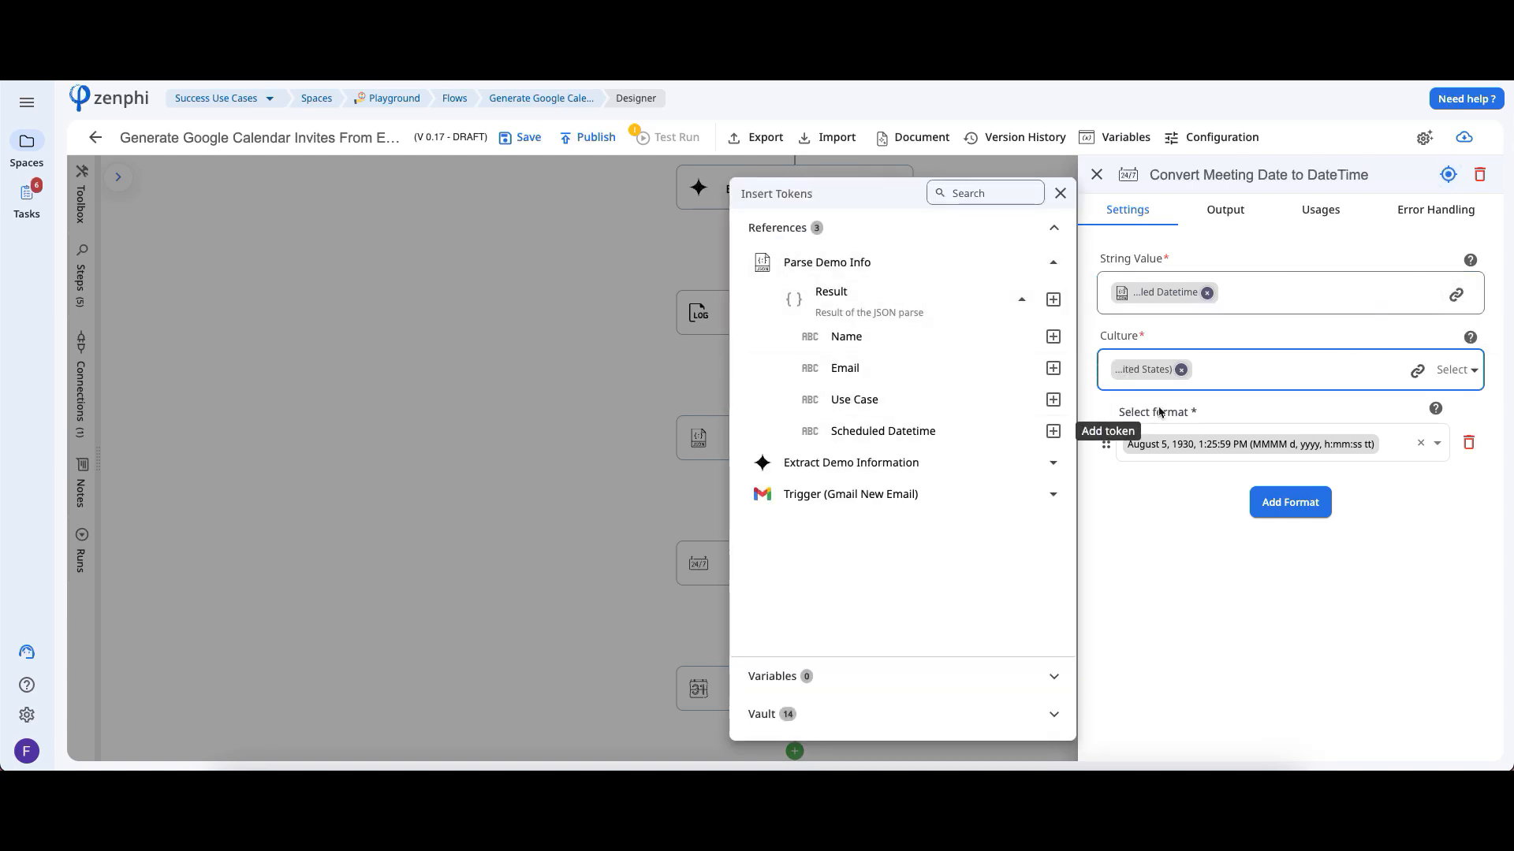
click(1261, 446)
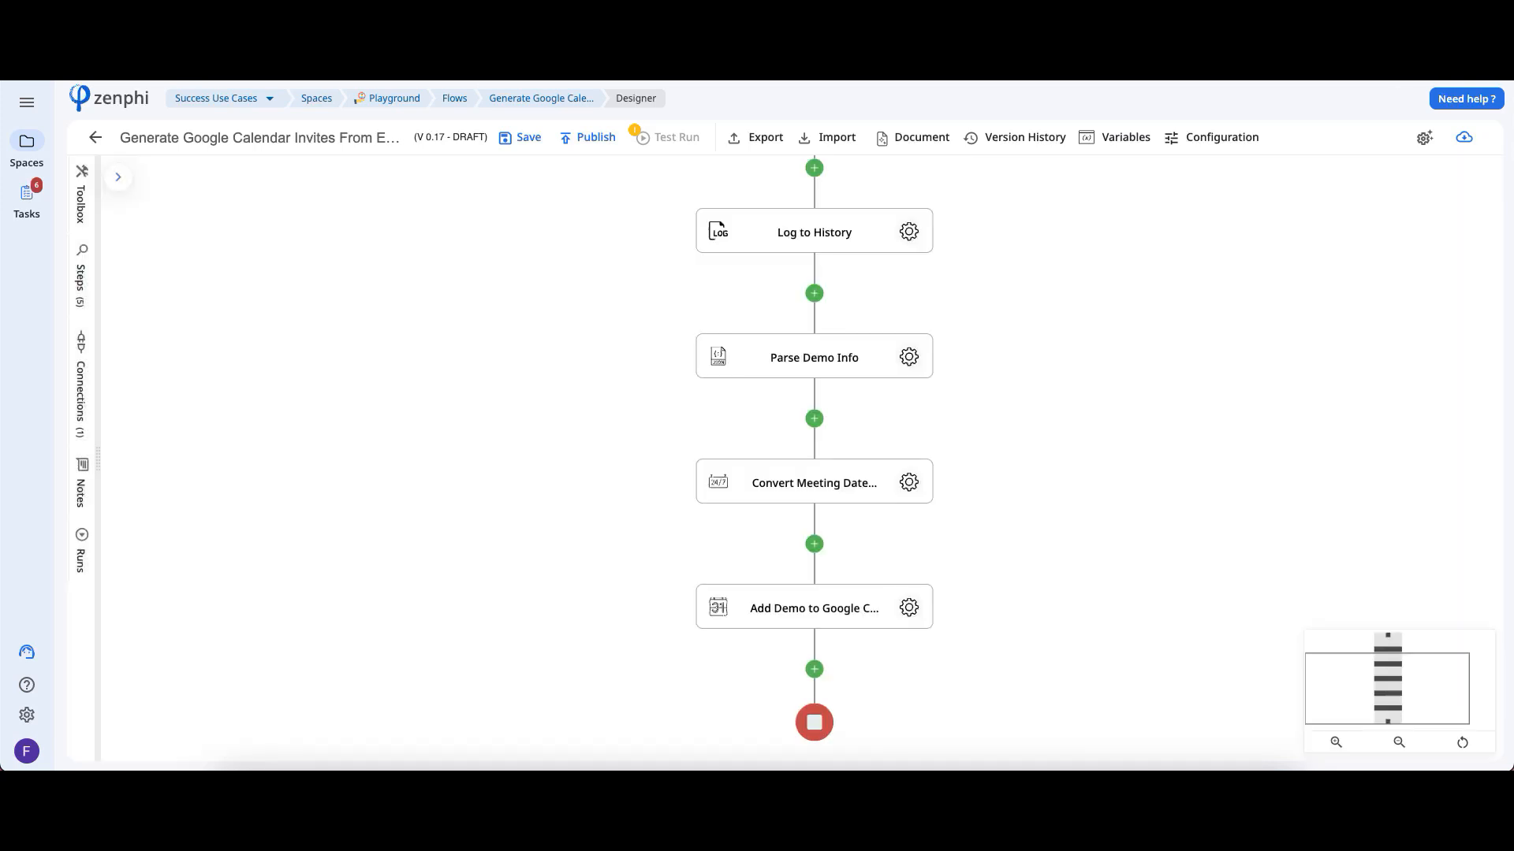
Review the Add Demo to Google Calendar step's event and schedule settings, including the date conversion tokens available for the start time
click(909, 608)
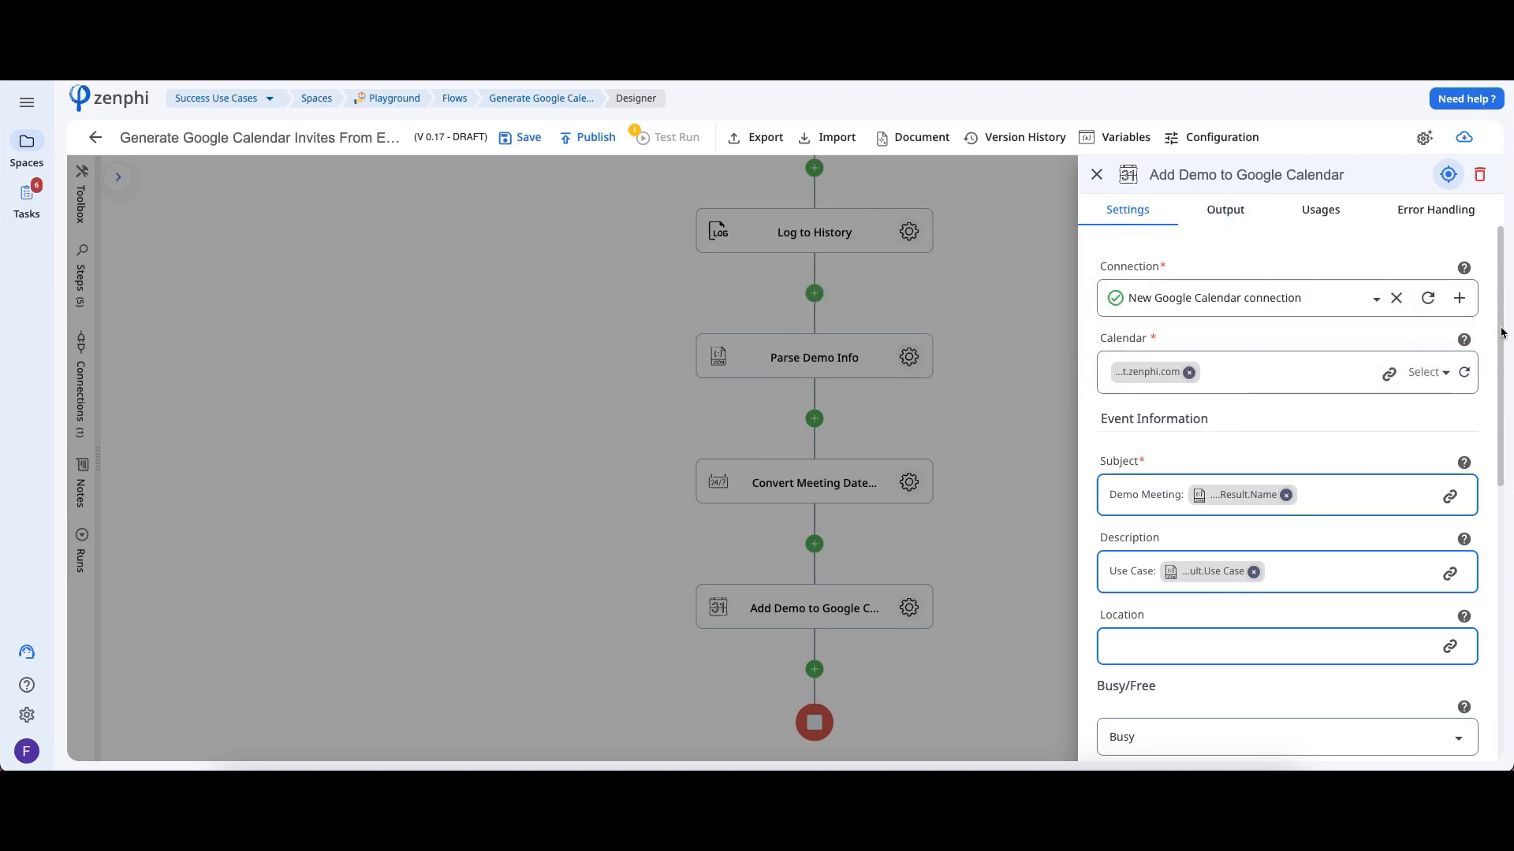
scroll(1502, 340, down, 1)
drag(1501, 337, 1487, 475)
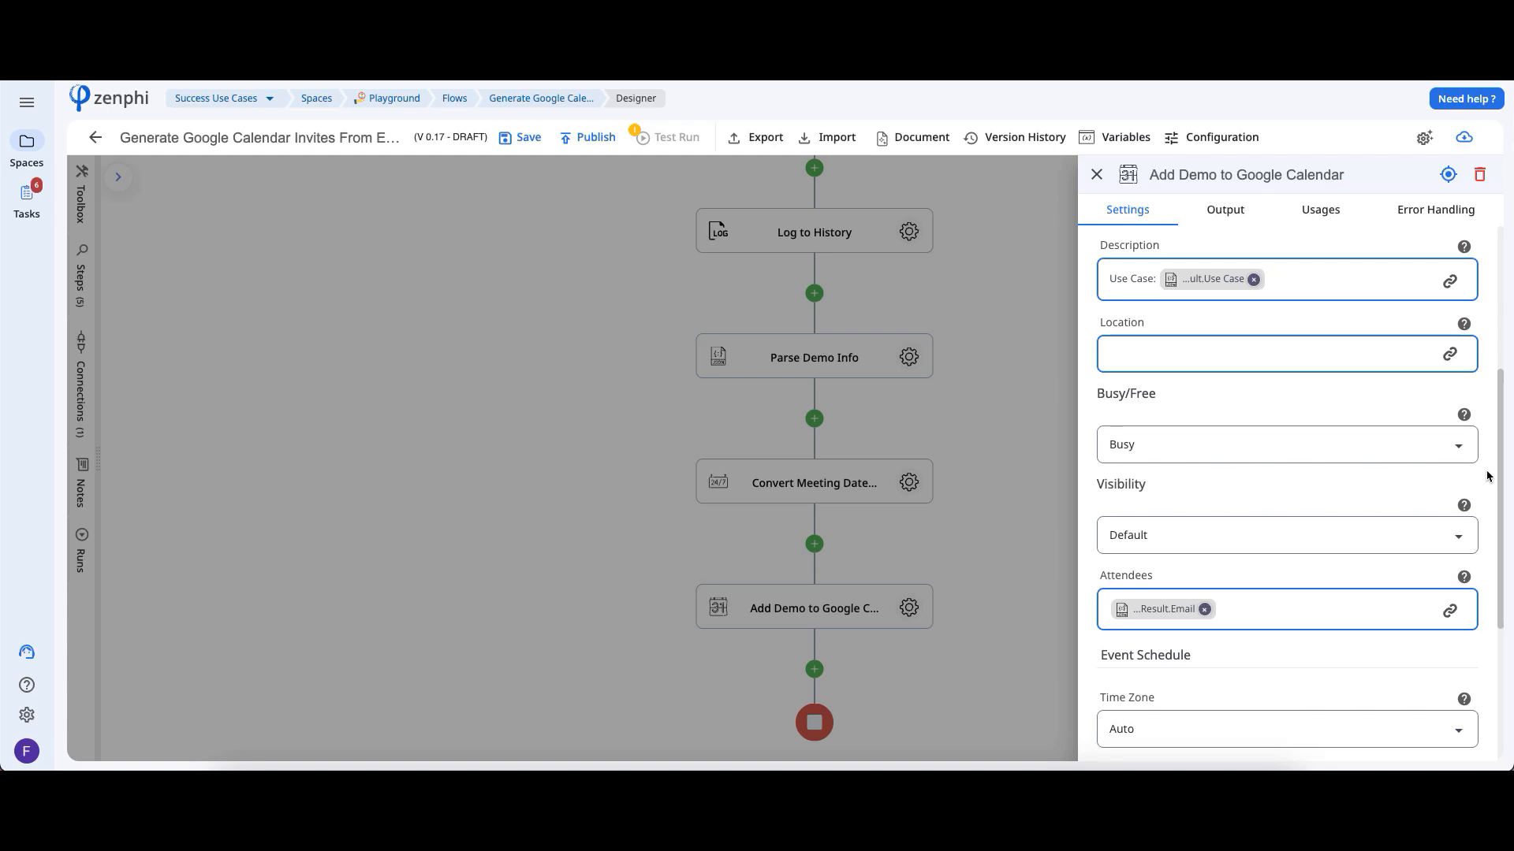
drag(1488, 477, 1490, 603)
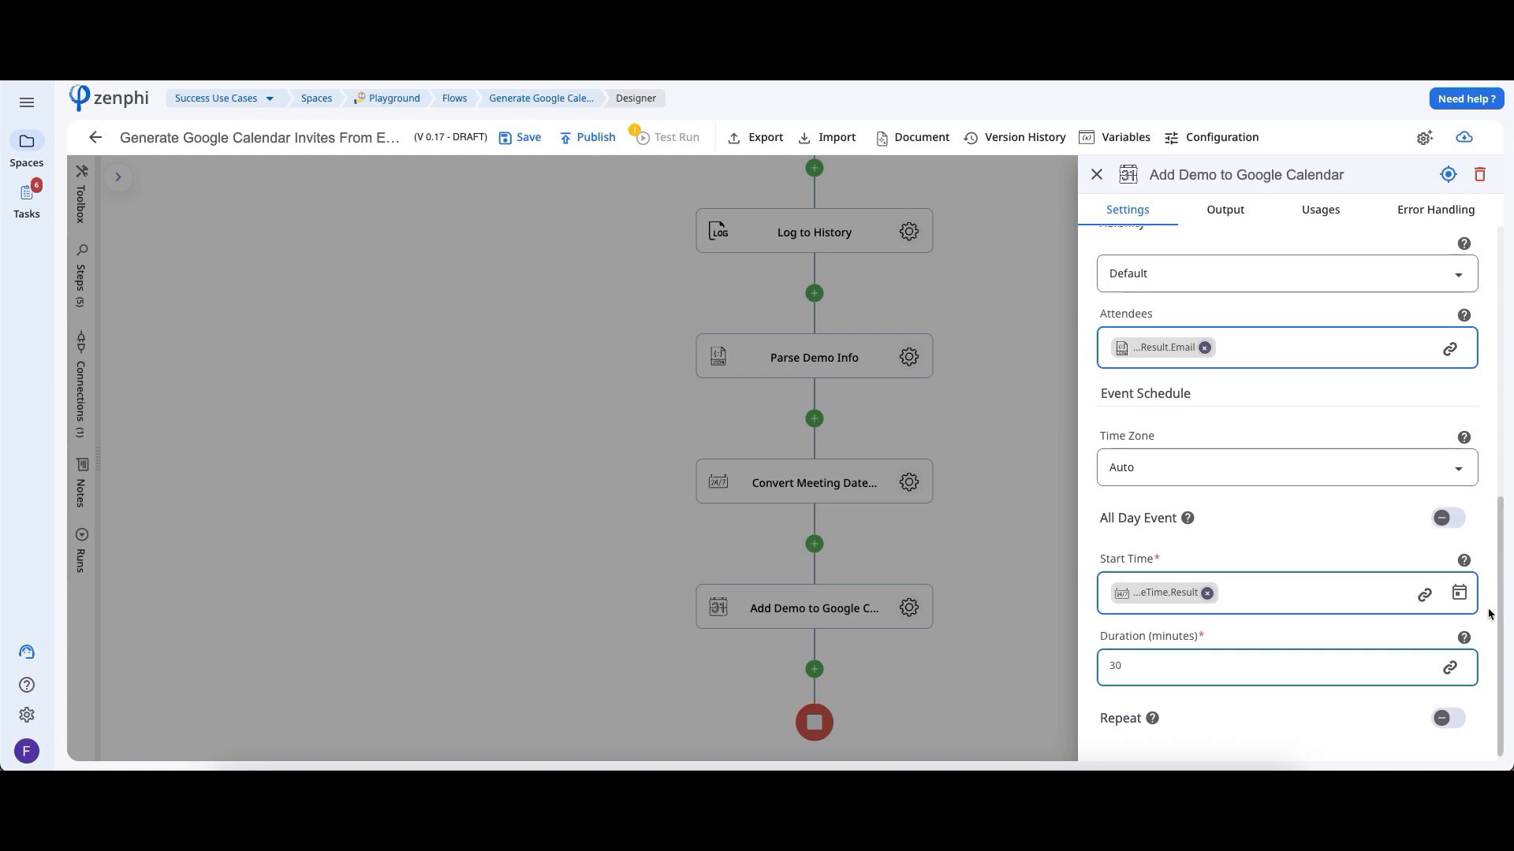
click(1427, 596)
click(987, 266)
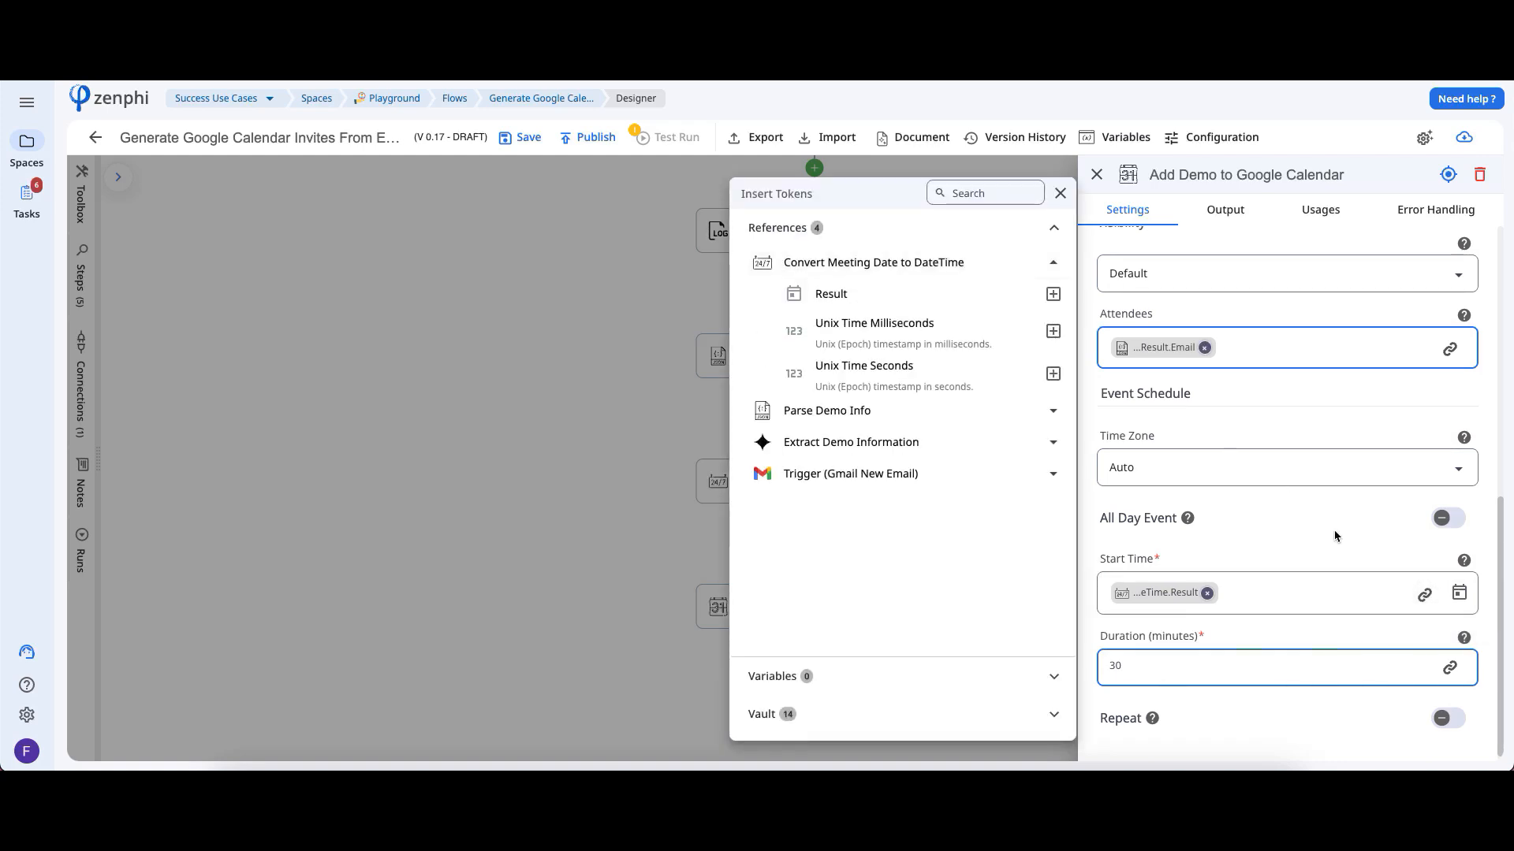
click(1334, 532)
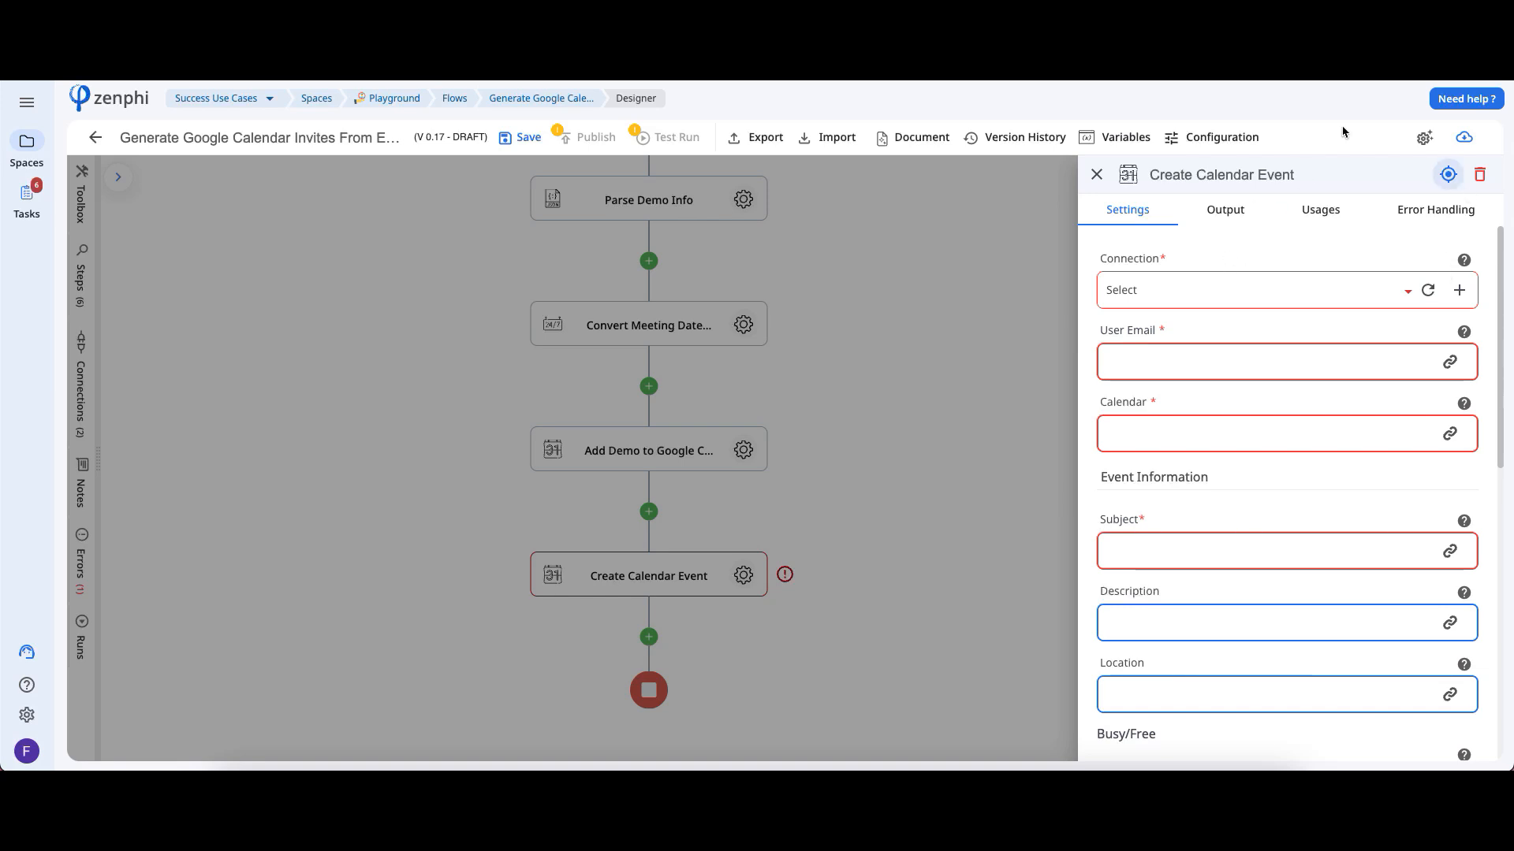
Examine the Create Calendar Event step's settings from the user email field down to the Add Google Meet option
click(1188, 368)
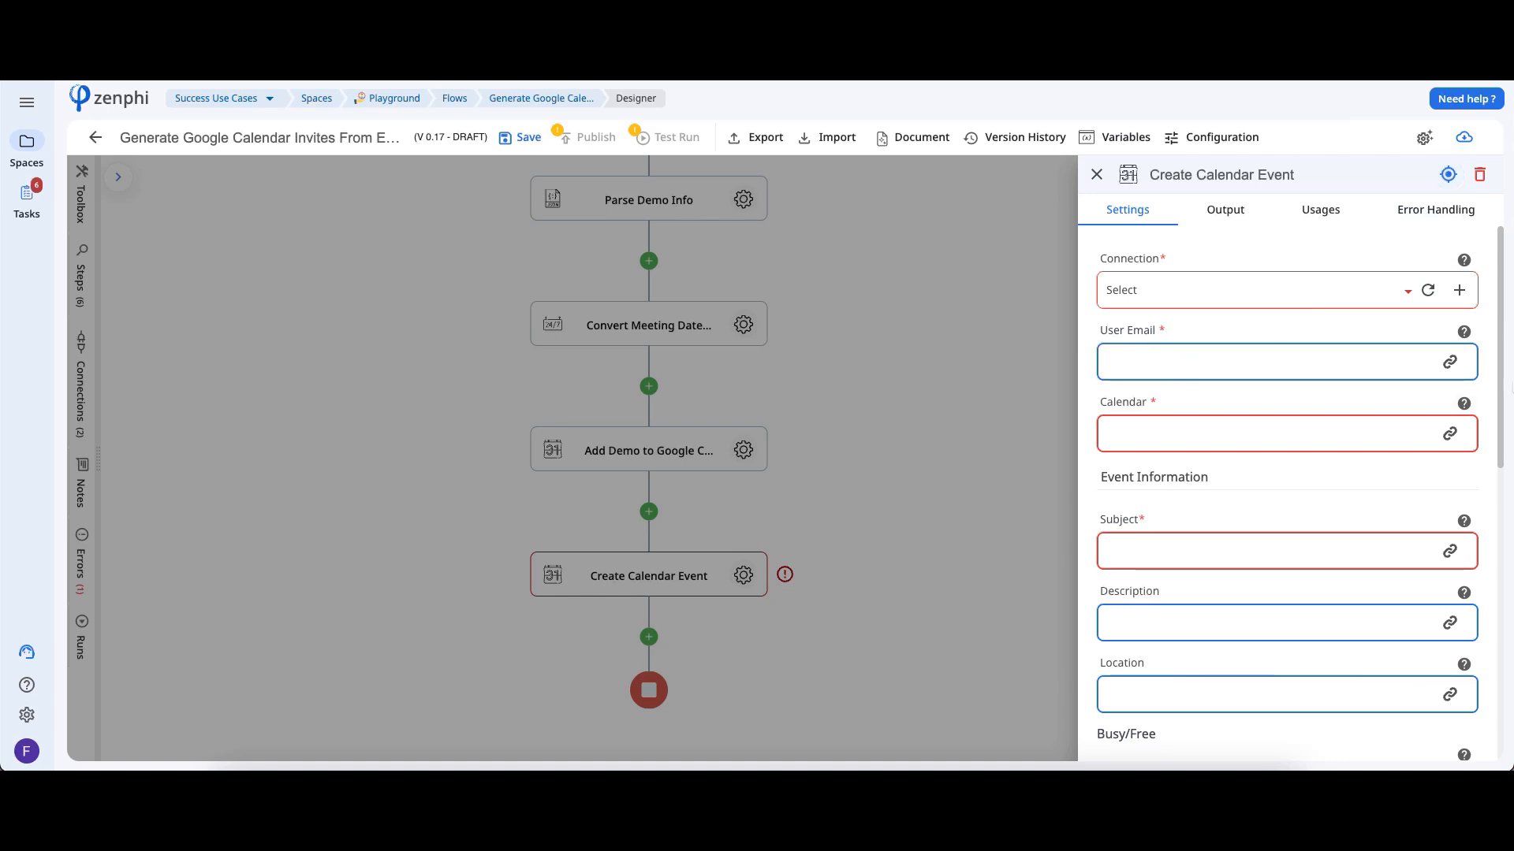
drag(1500, 364, 1474, 562)
scroll(1474, 561, down, 3)
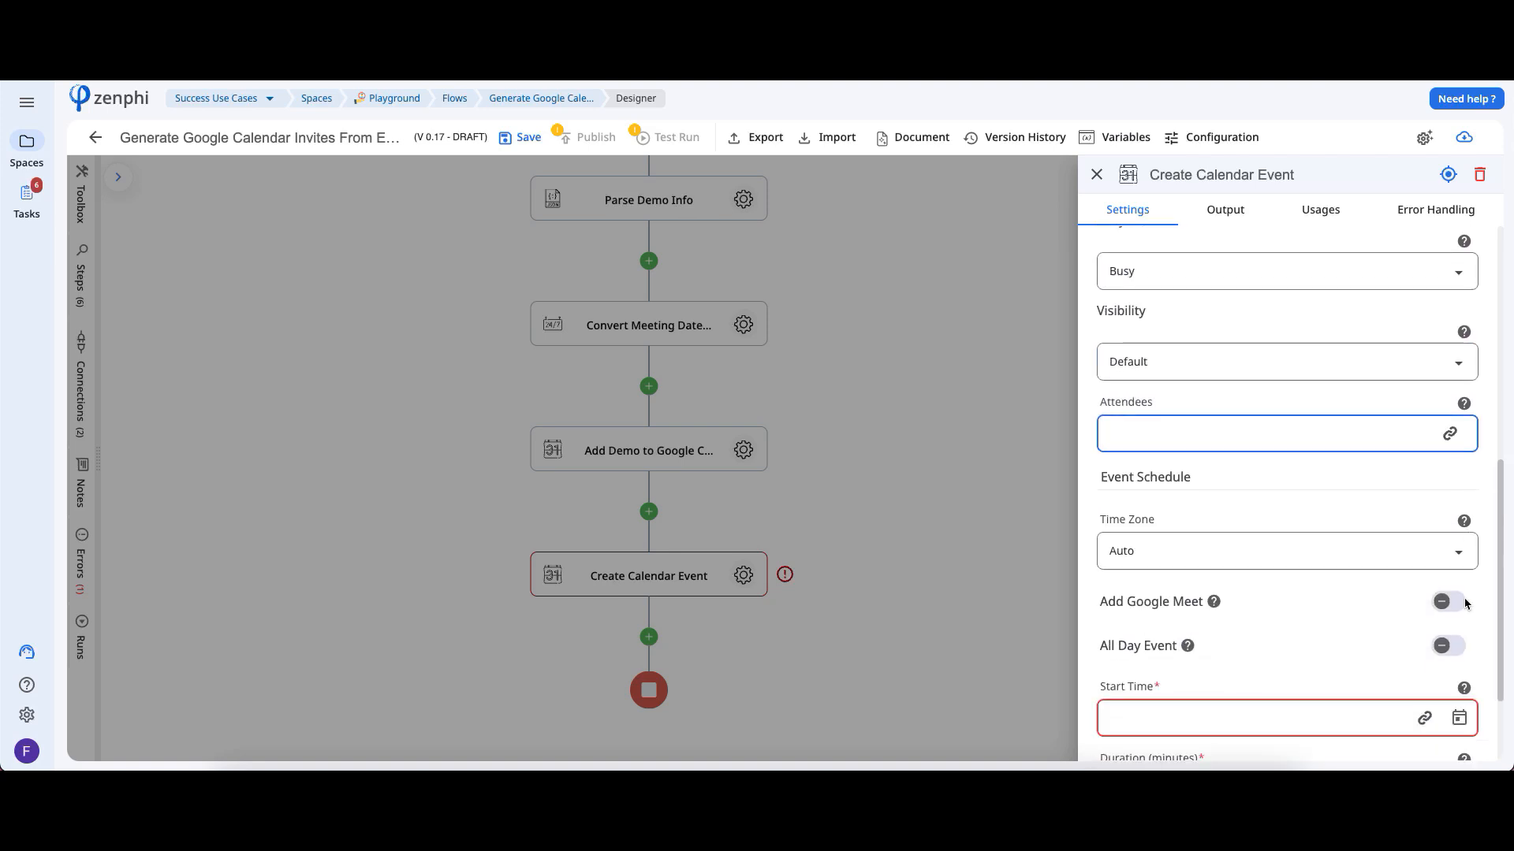